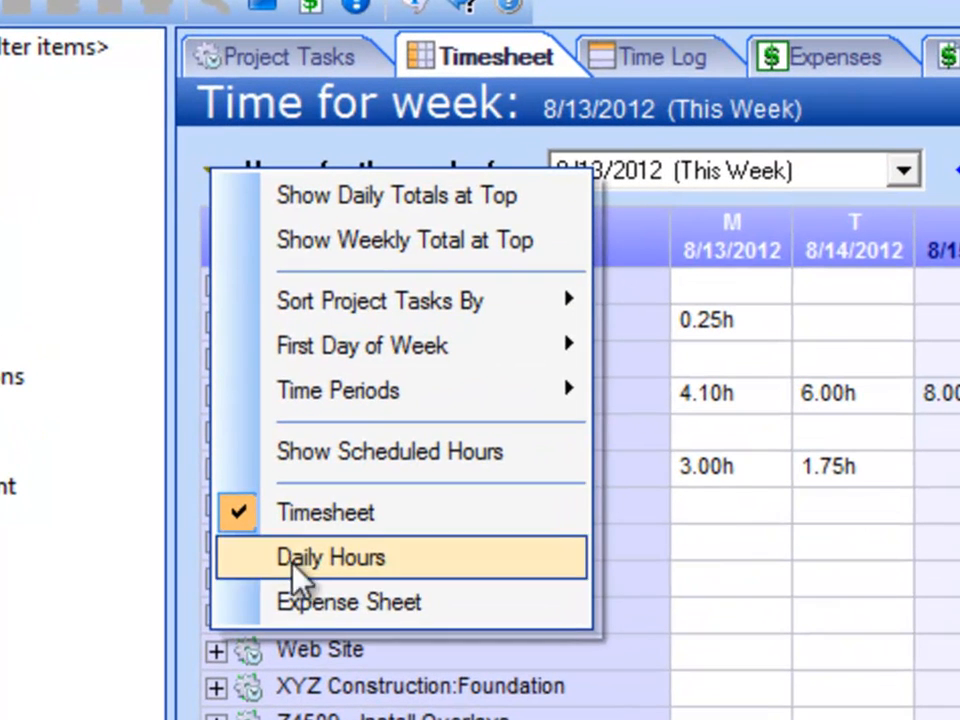
Switch the timesheet to the Expense Sheet view and examine the Discs and Paper - 10 Reams quantities under A4829 - SQL Update
left_click(321, 603)
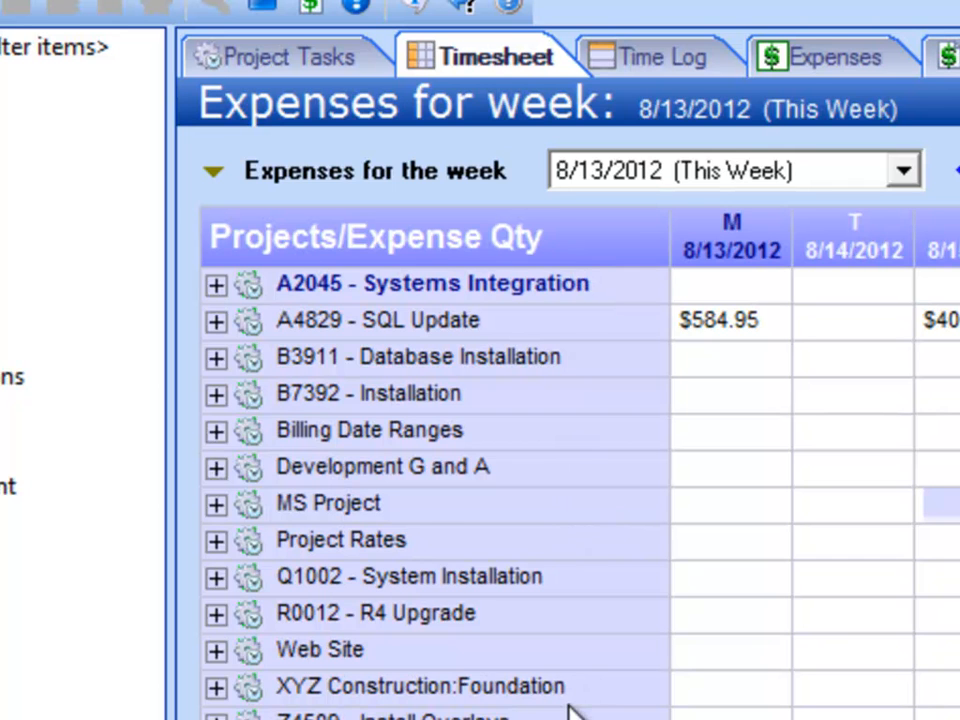
left_click(216, 321)
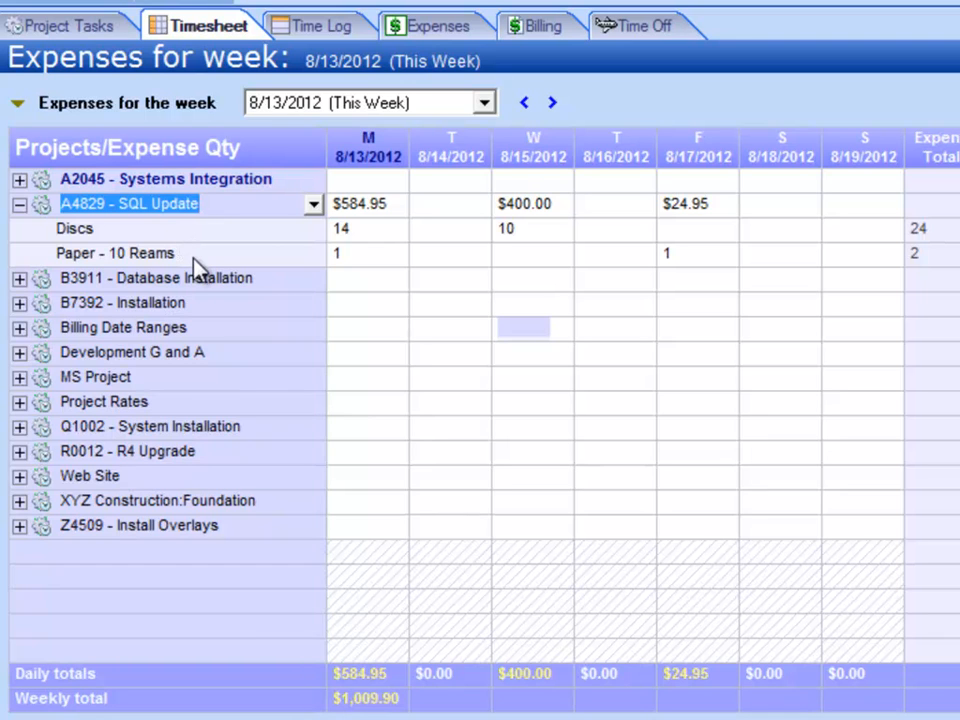
left_click(379, 234)
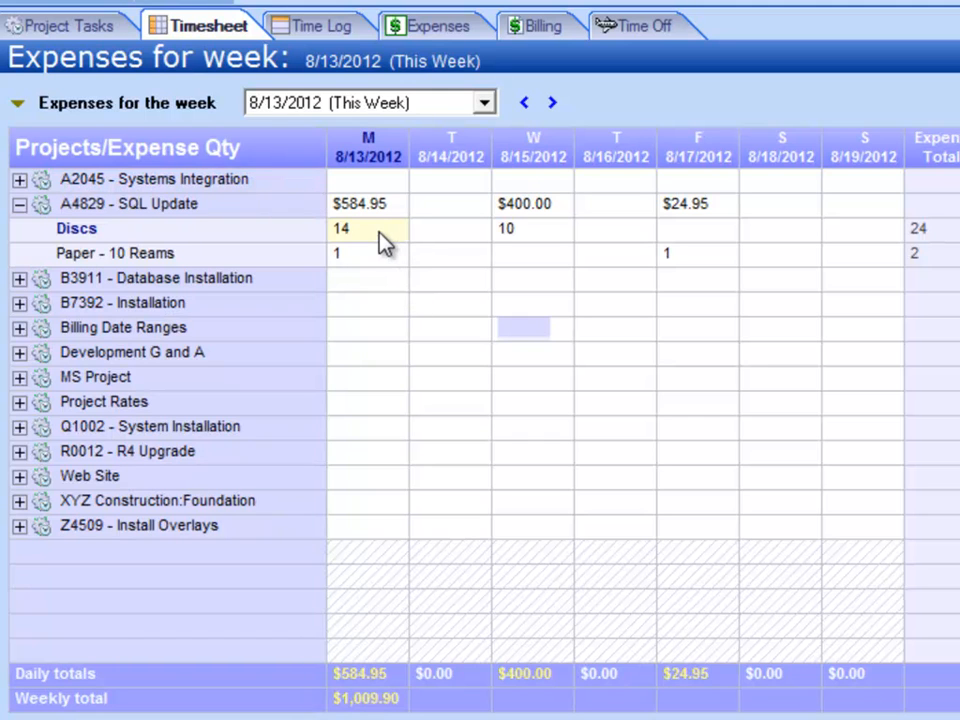
left_click(380, 253)
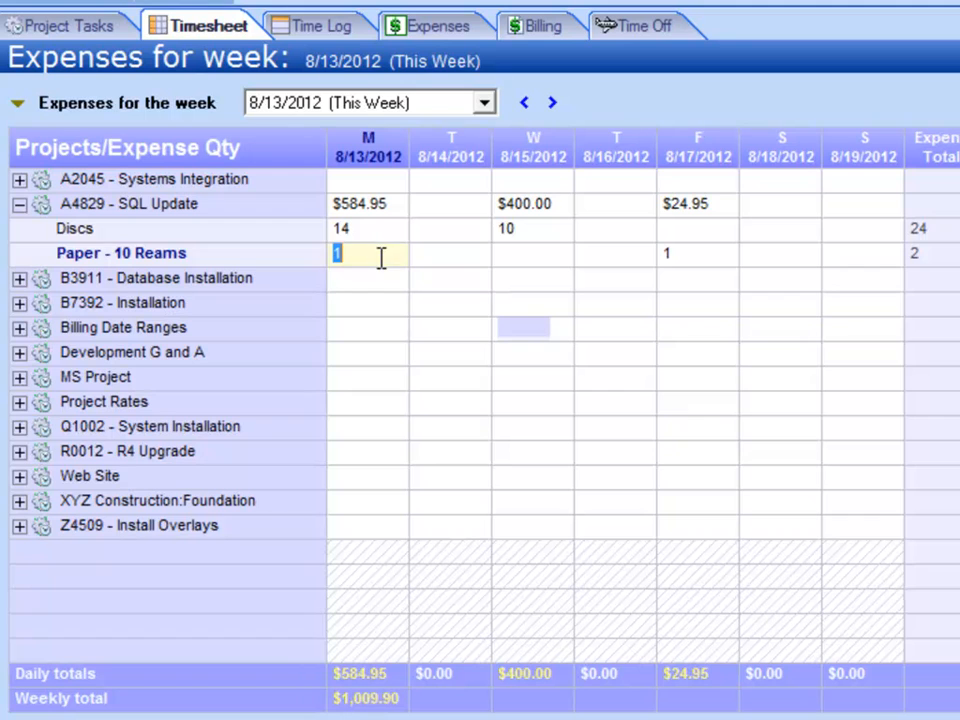
left_click(536, 228)
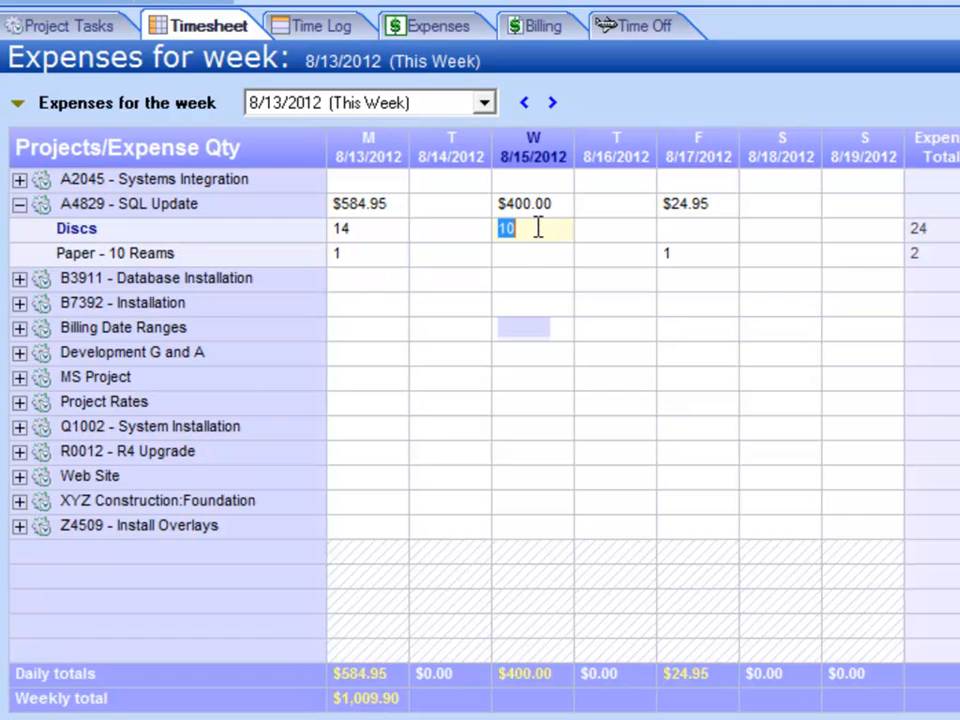
left_click(693, 255)
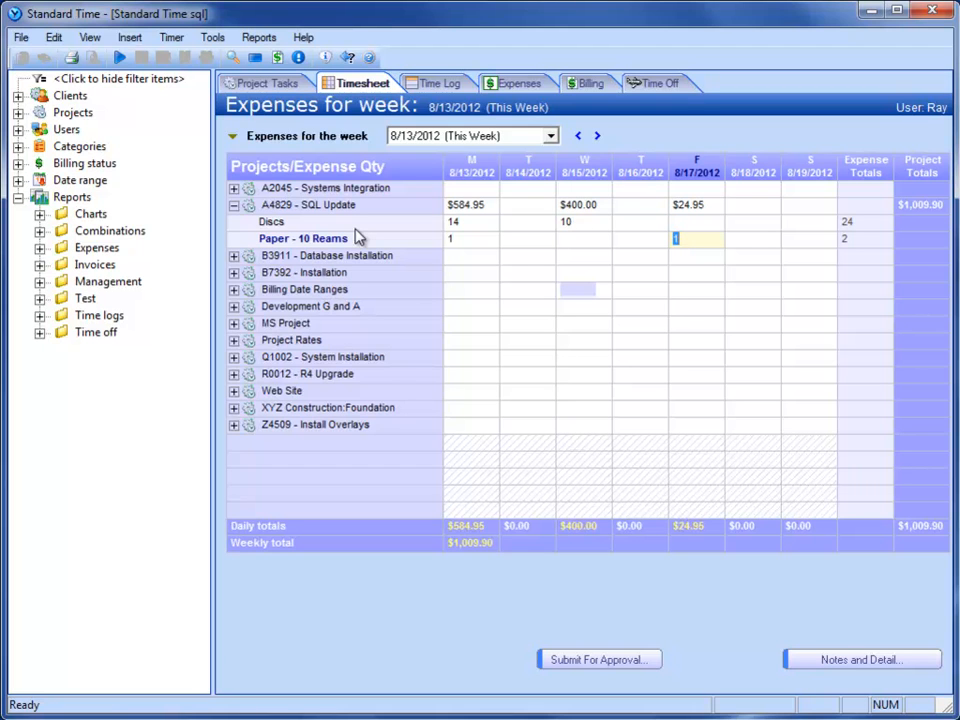
Collapse the A4829 - SQL Update project and return to the Timesheet view of hours for the week
left_click(235, 205)
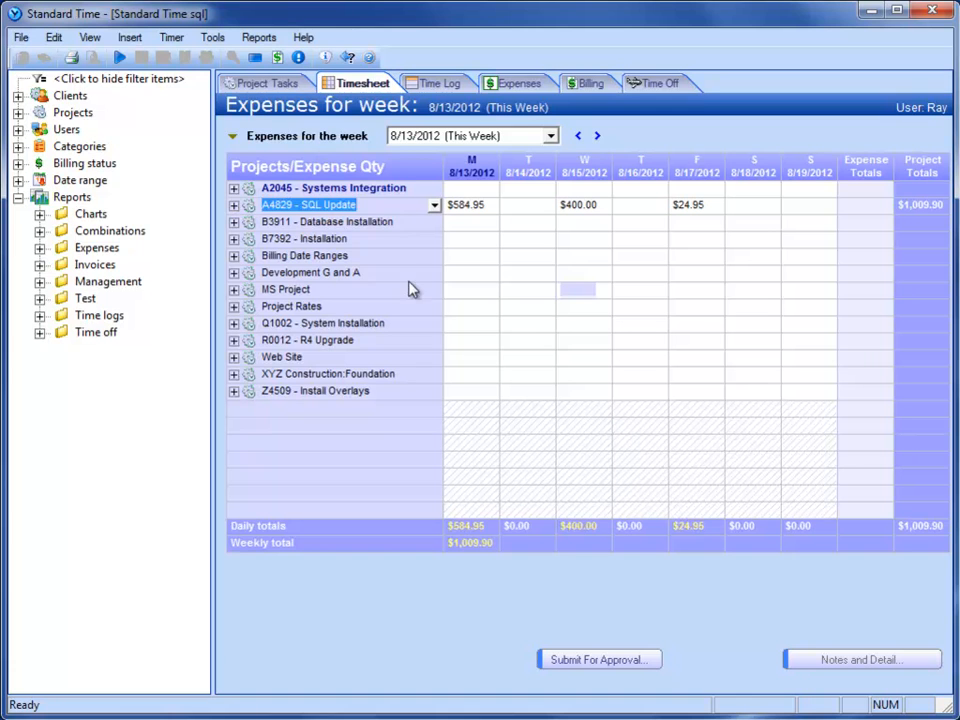
left_click(233, 136)
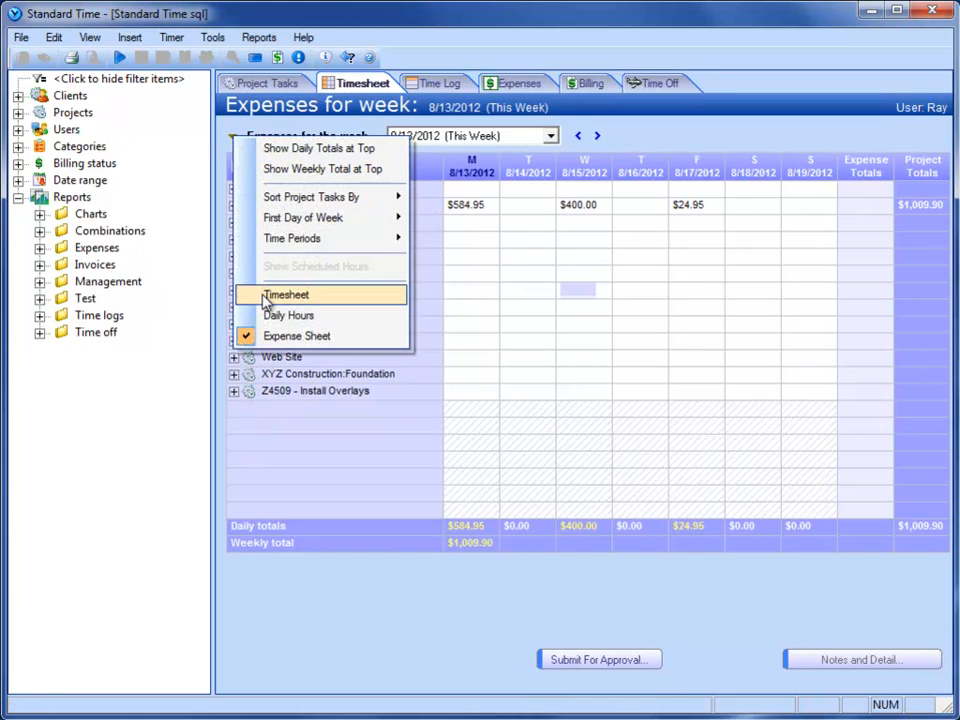
left_click(270, 294)
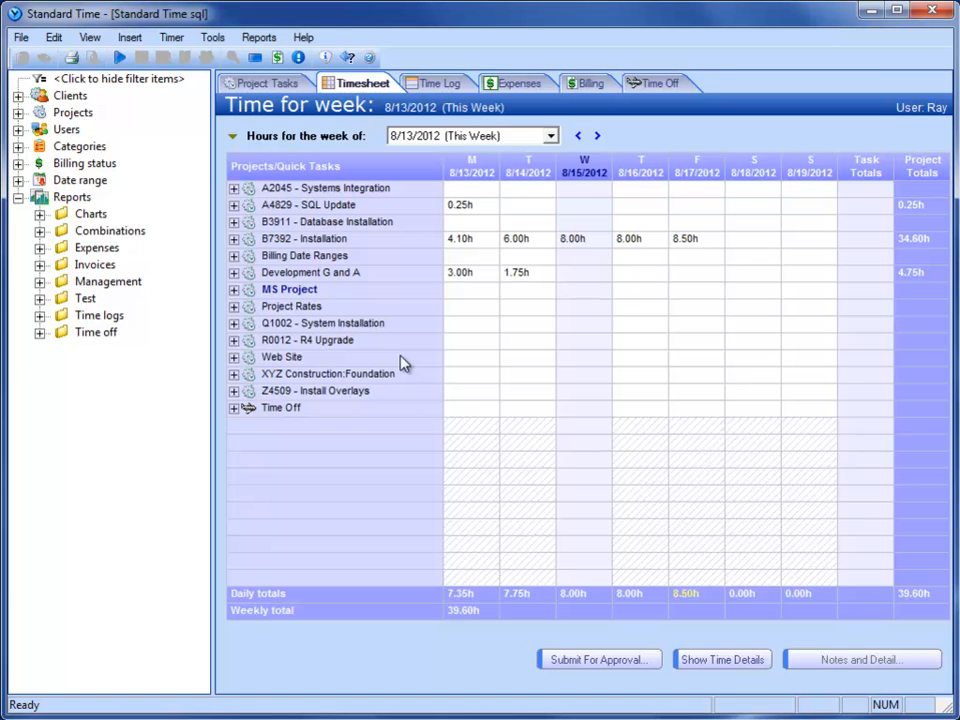
Show the list of all expenses and start a new expense record
left_click(508, 86)
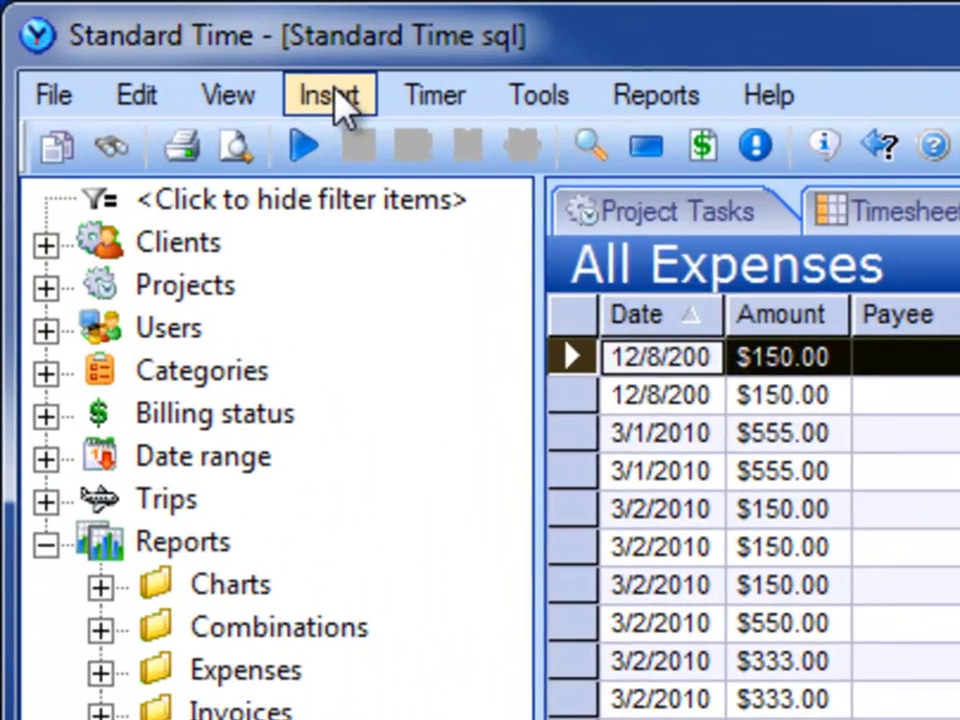
left_click(240, 75)
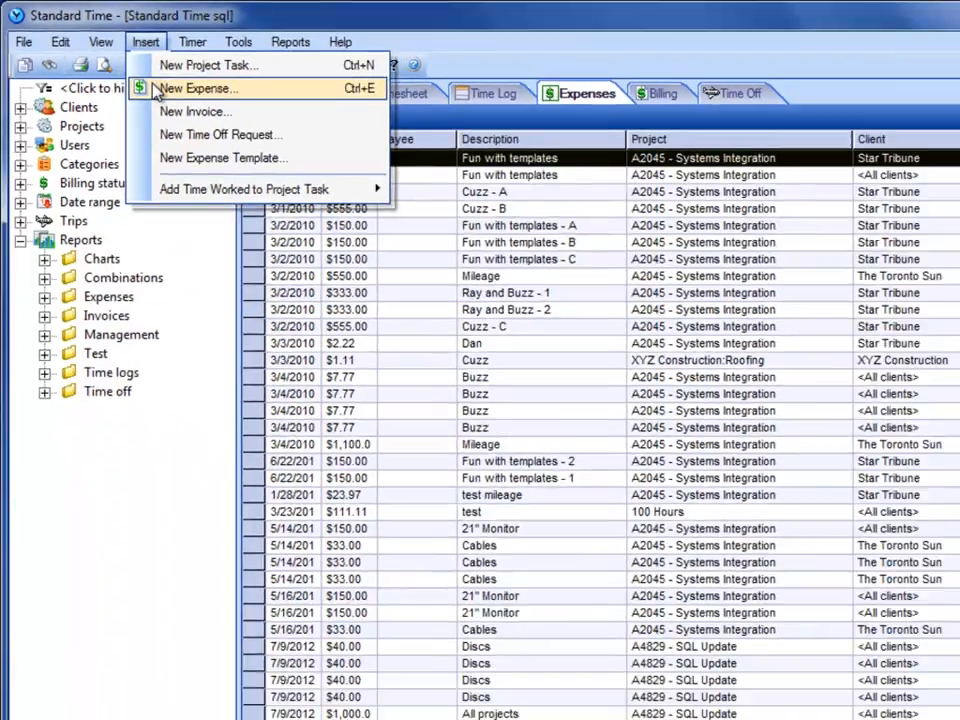
left_click(347, 195)
left_click_drag(393, 178, 375, 45)
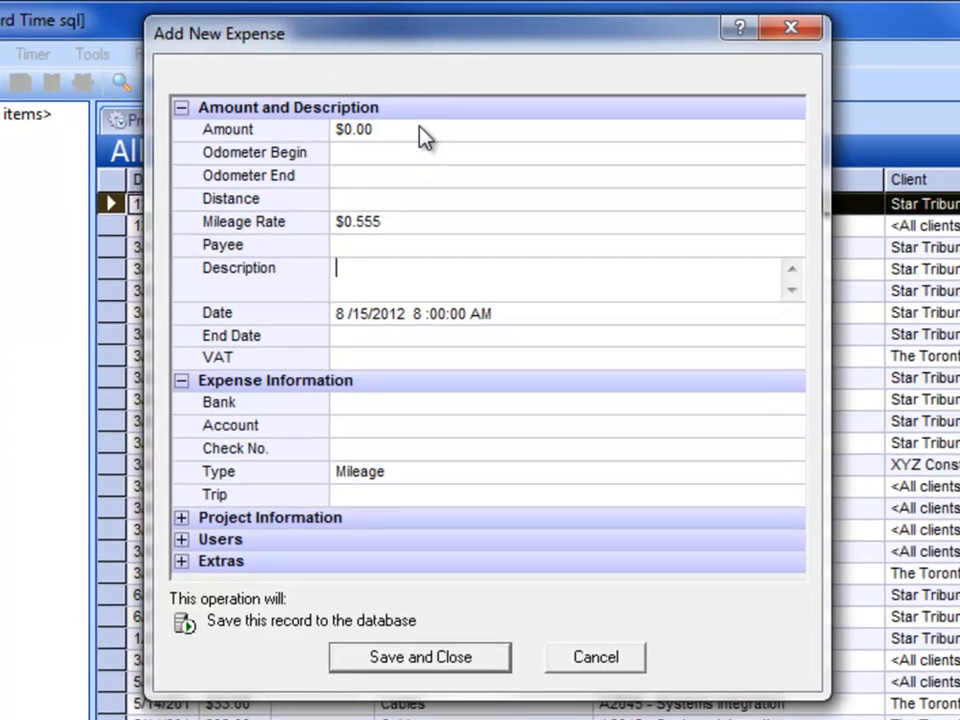
Try 82.95 as the new expense's amount and reset it to 0
left_click(422, 133)
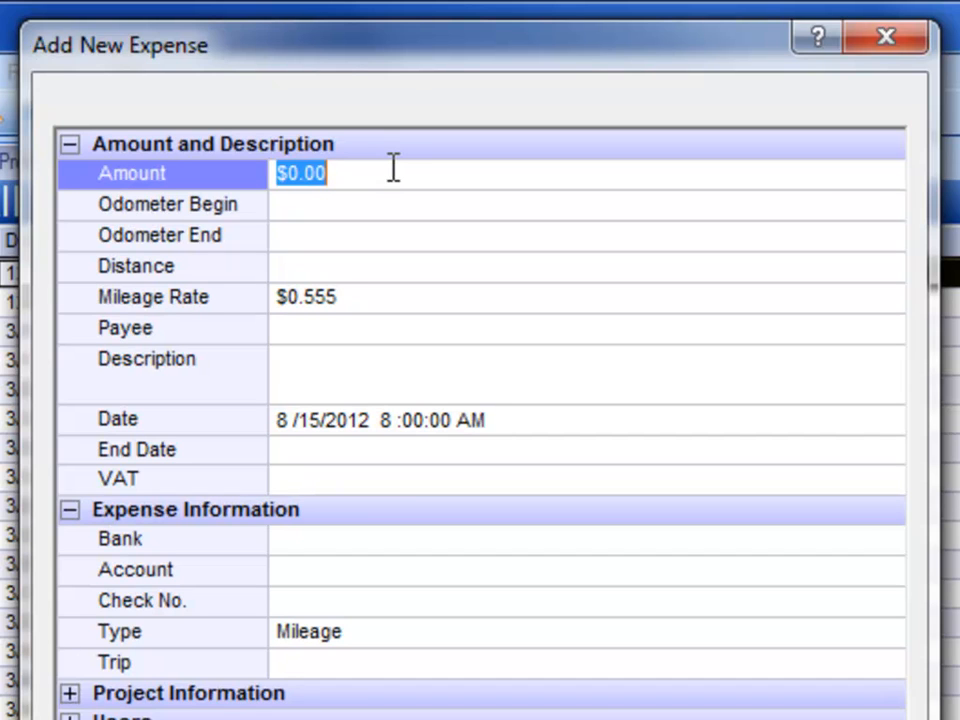
type("82.95")
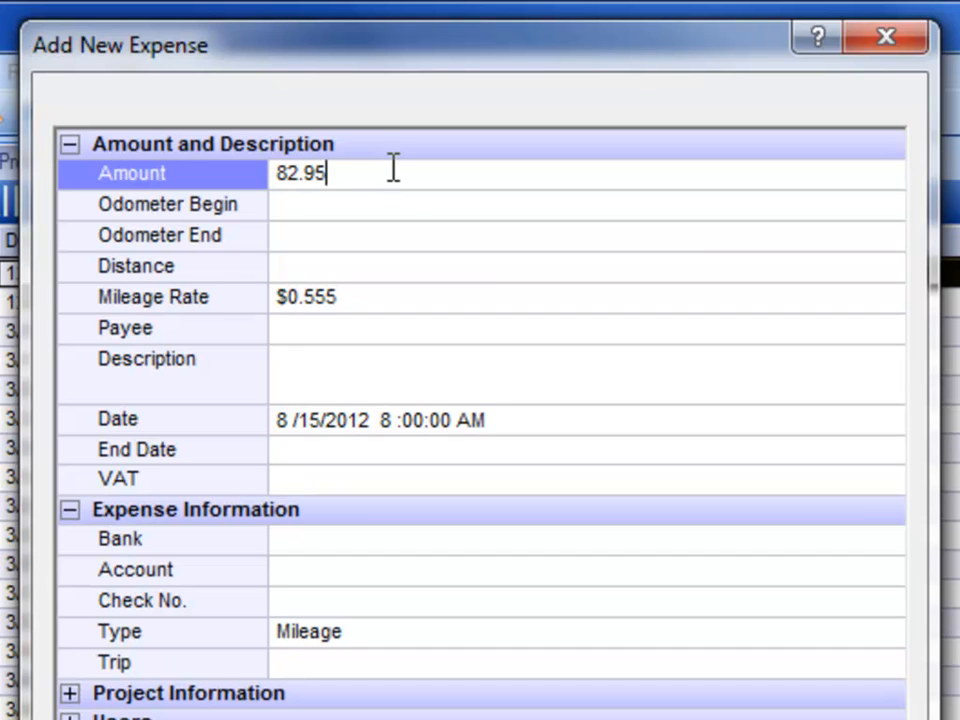
left_click_drag(403, 186, 239, 185)
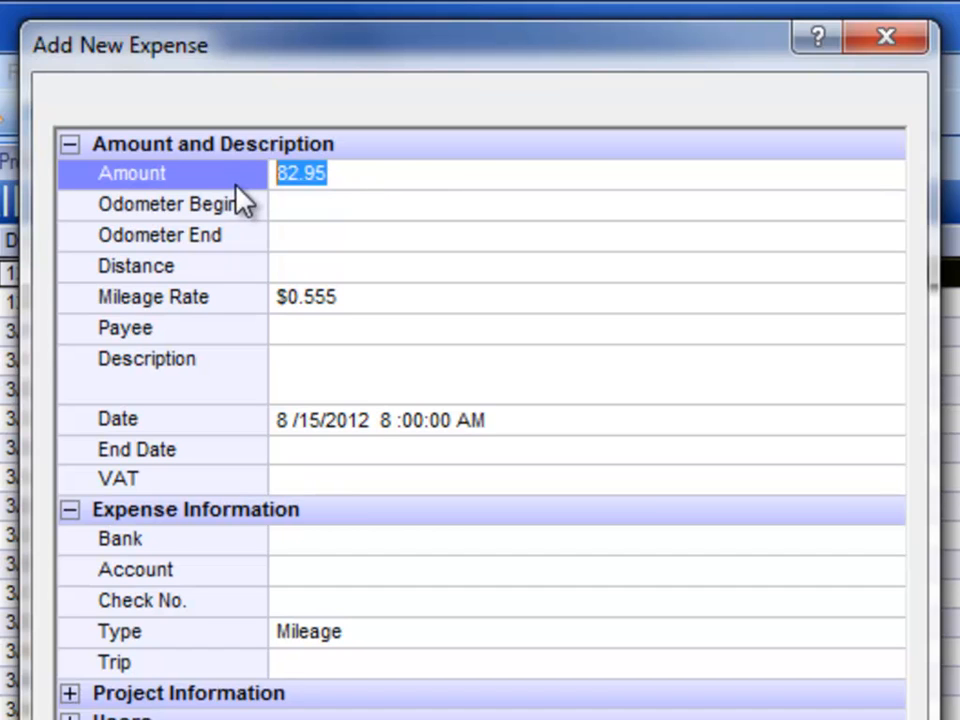
type("0")
Enter a distance of 126 for the mileage expense and check its mileage rate and amount
left_click(337, 205)
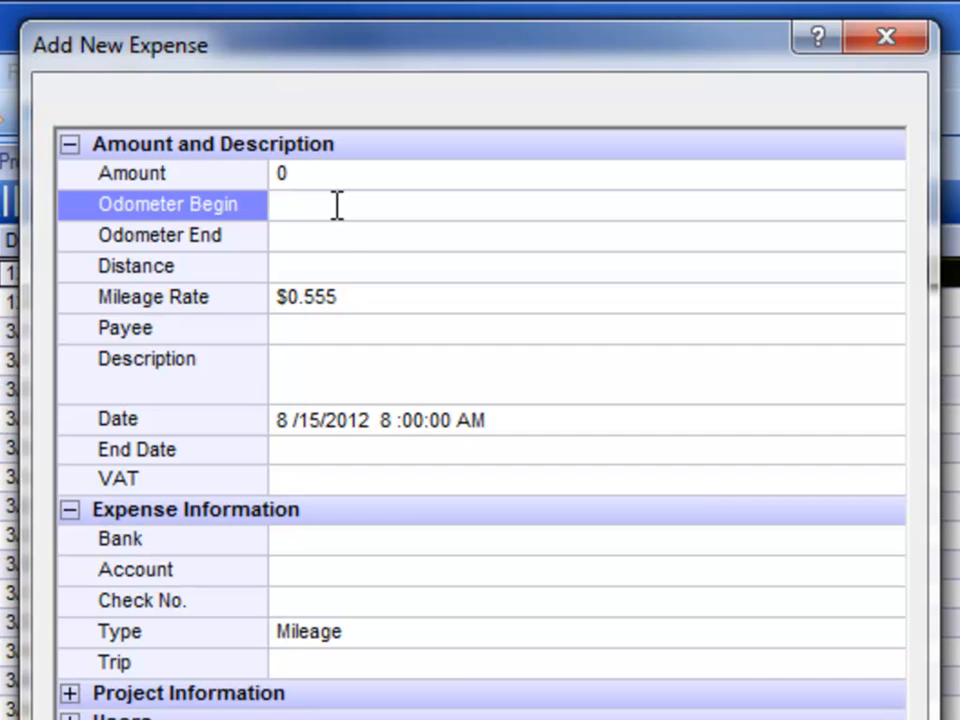
left_click(328, 235)
left_click(333, 266)
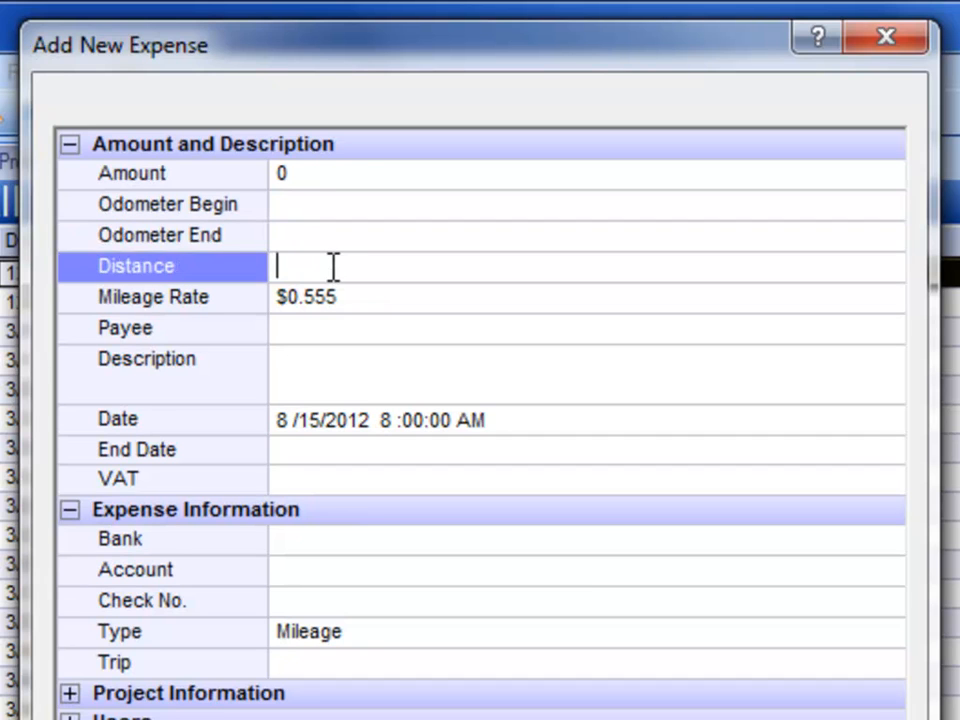
type("126")
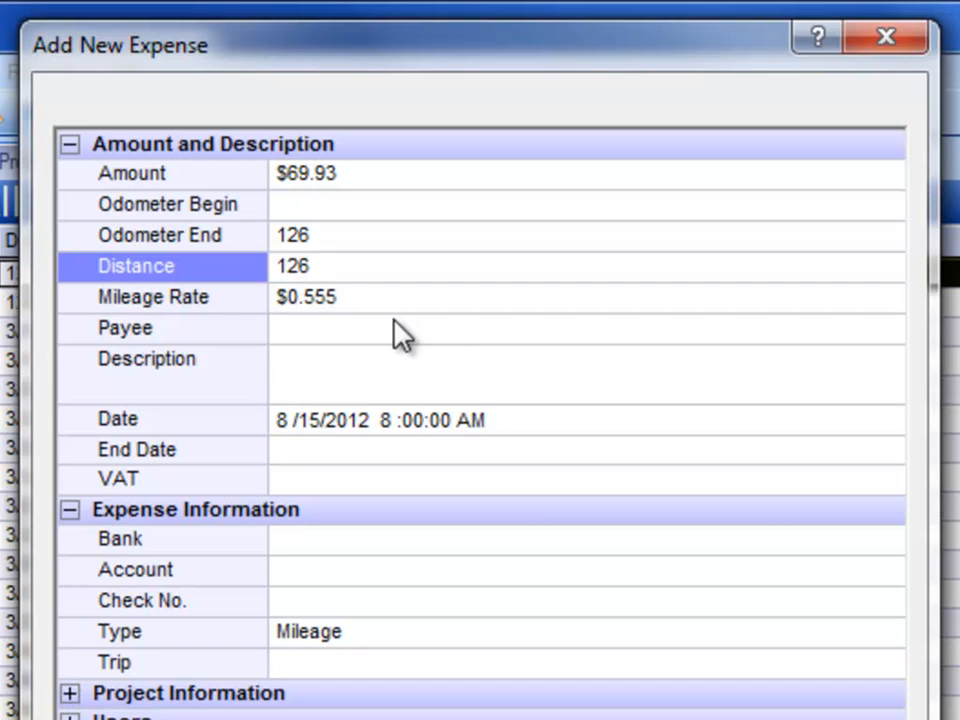
left_click(426, 302)
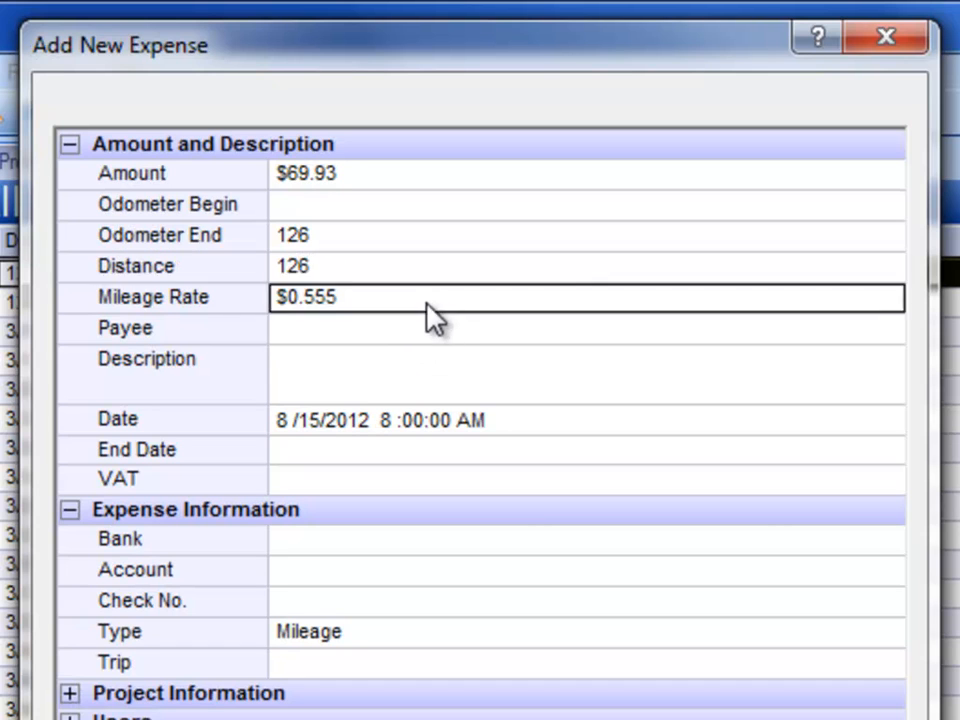
left_click(438, 301)
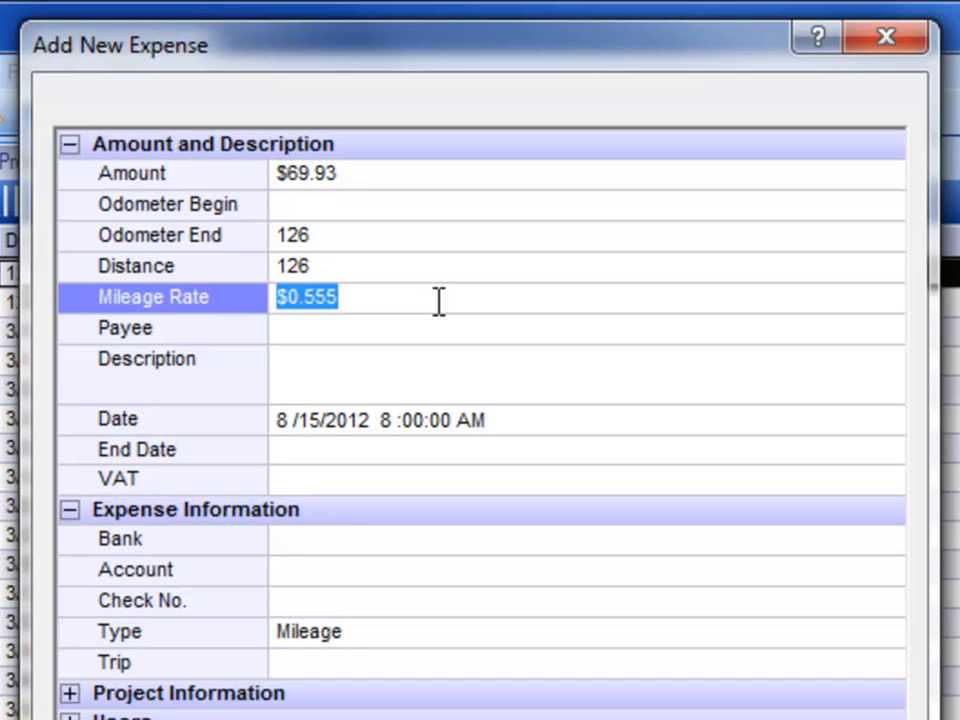
left_click(404, 172)
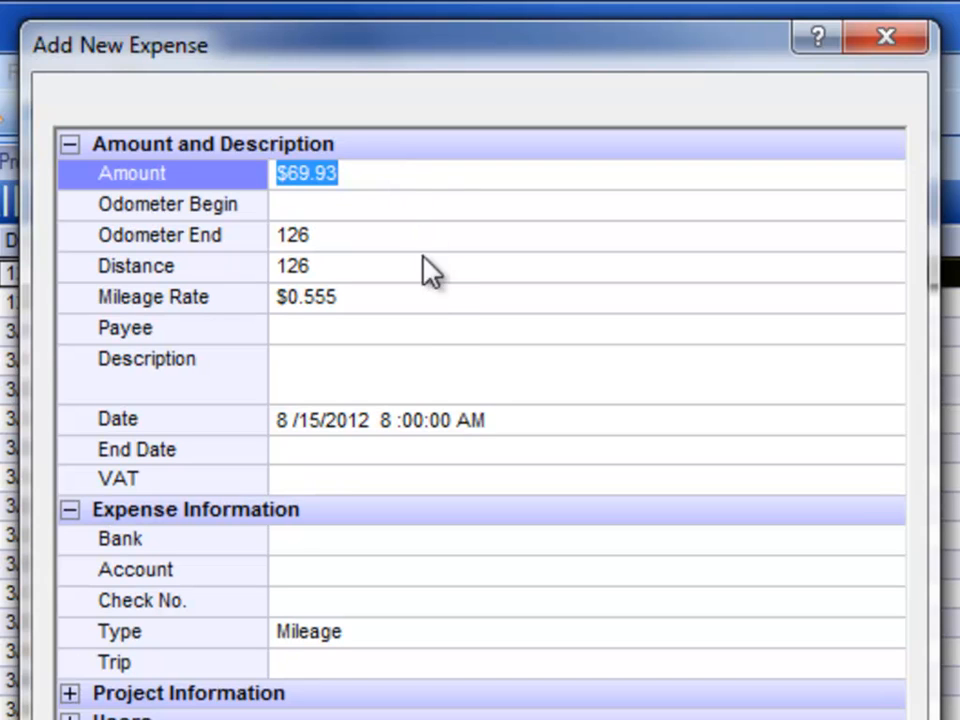
Enter "Driving to Denver" as the expense description, leaving the payee blank
left_click(431, 322)
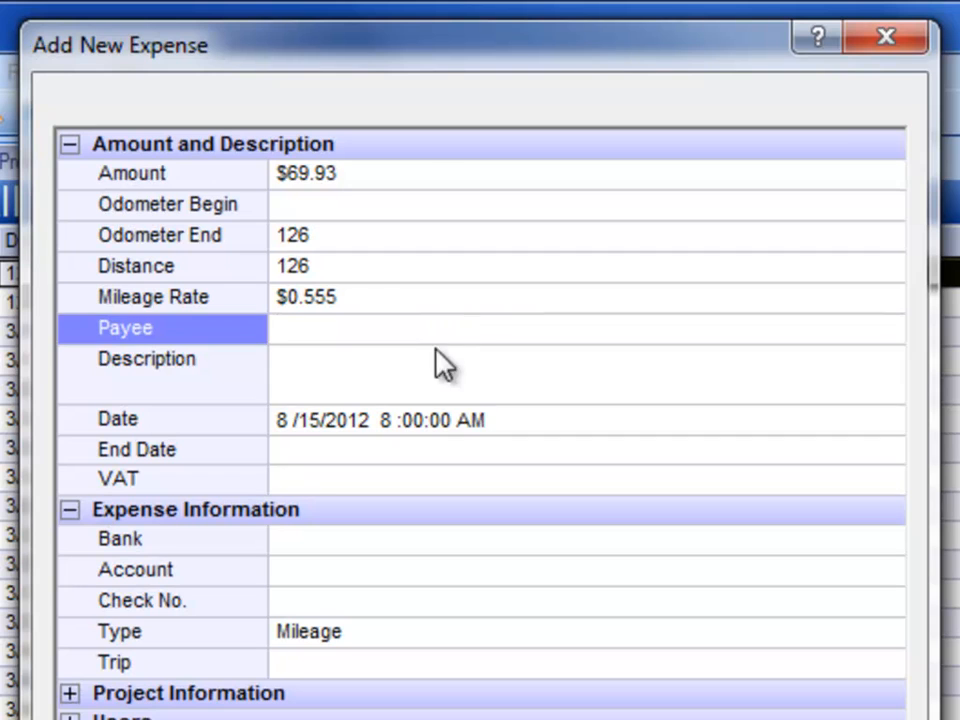
left_click(444, 378)
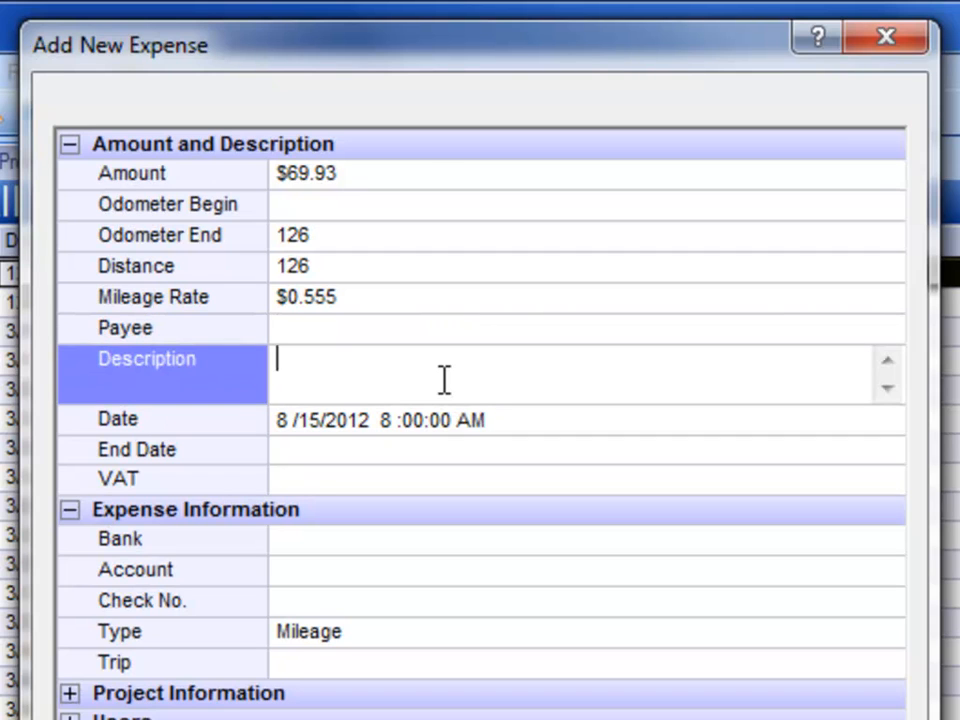
type("Drivi")
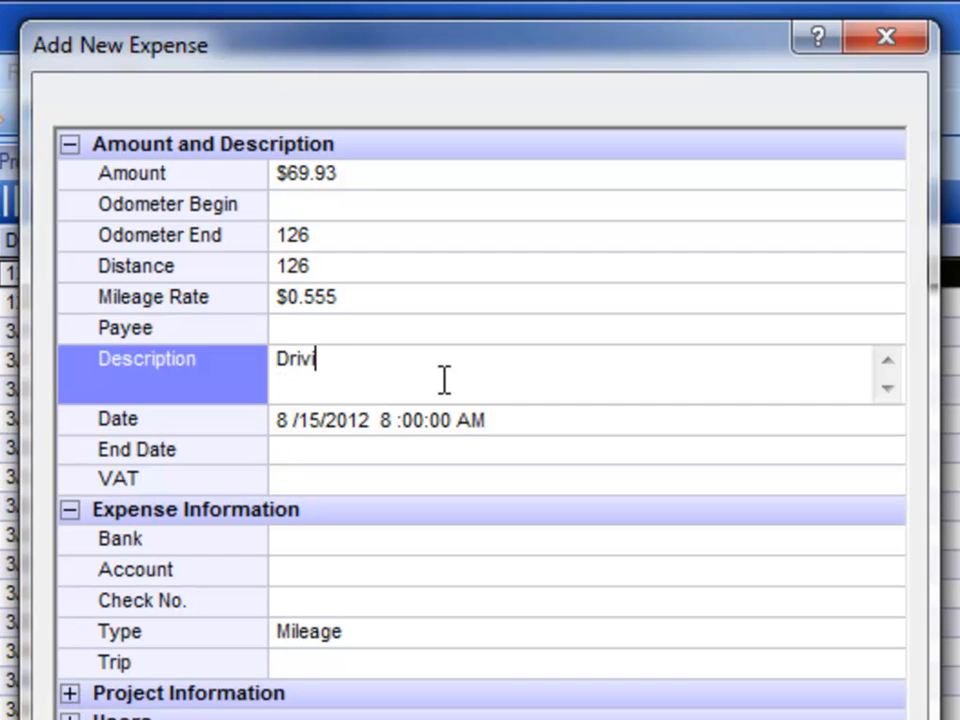
type("ng to Denver")
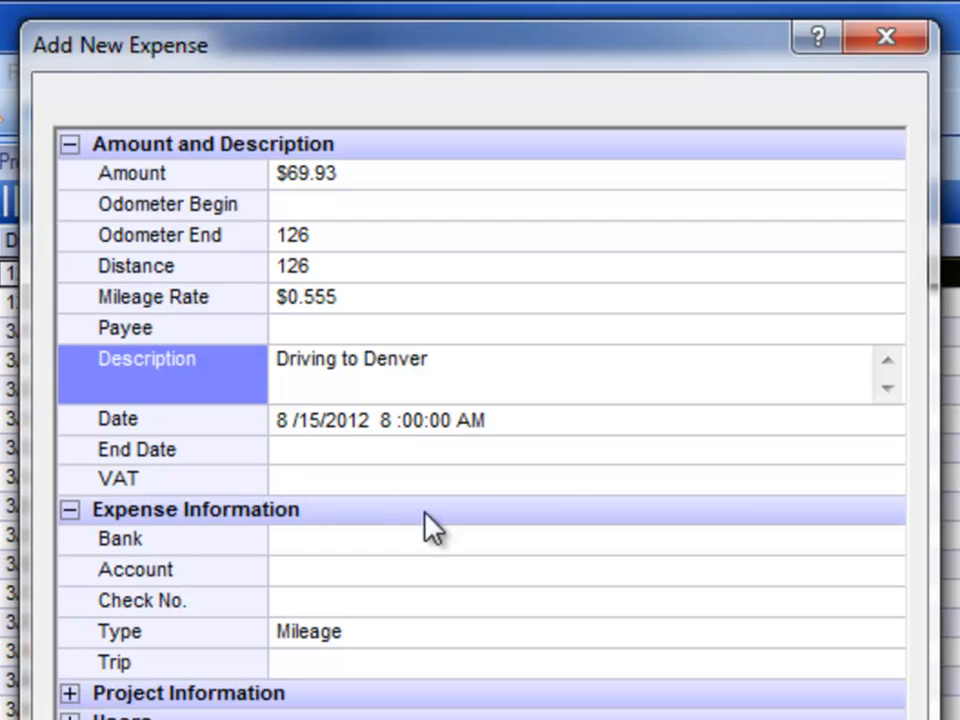
Set the expense date to 9/24/2013 and look at the end date field
left_click(279, 421)
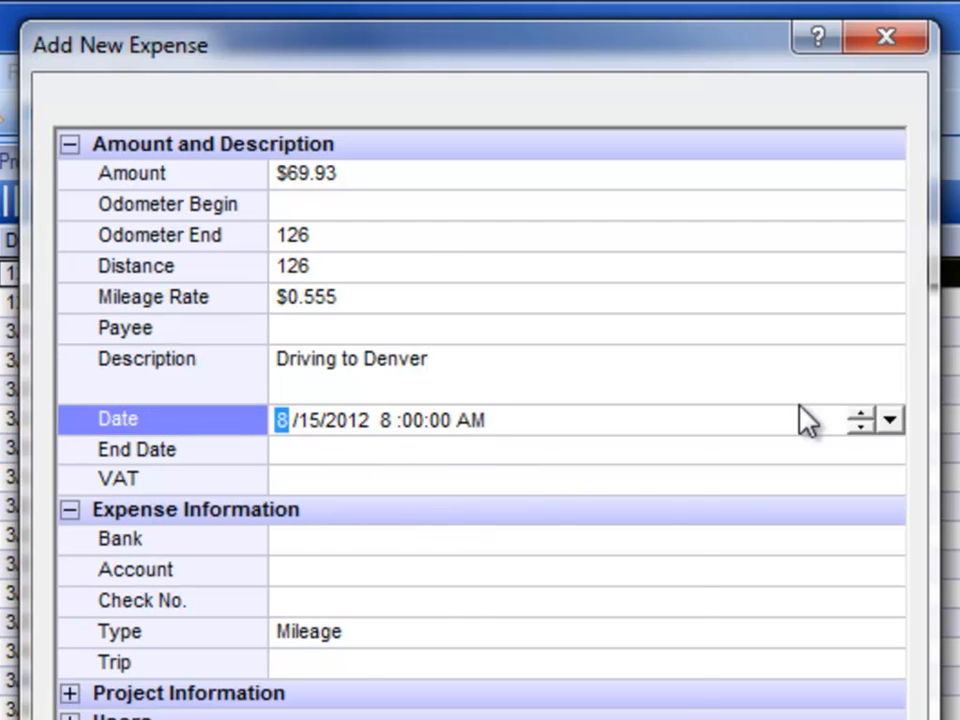
left_click(886, 421)
left_click(587, 474)
left_click(626, 474)
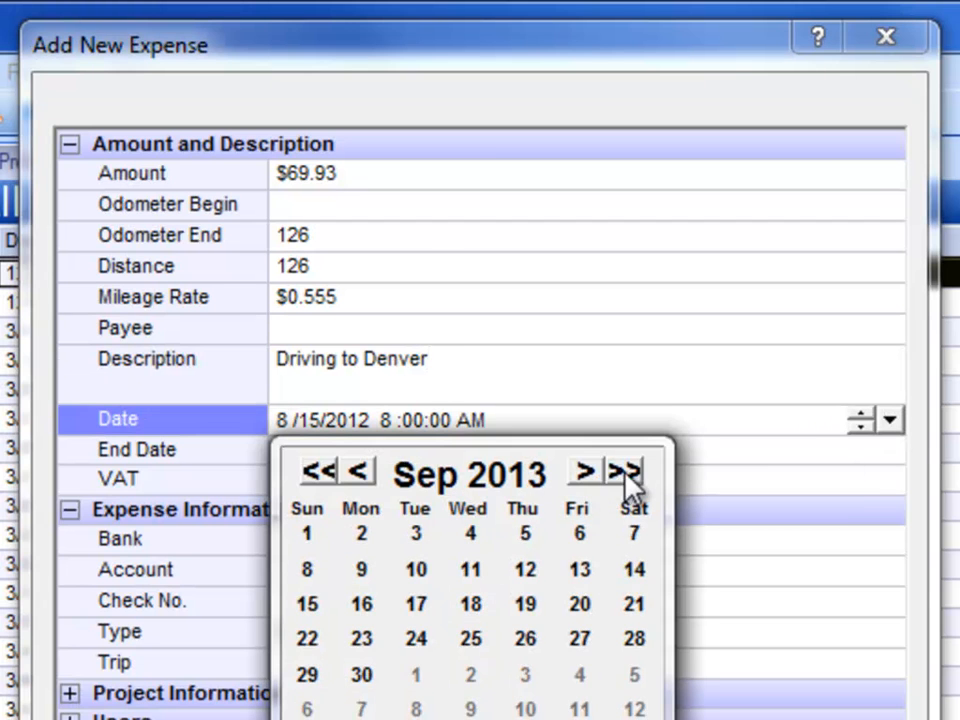
left_click(414, 641)
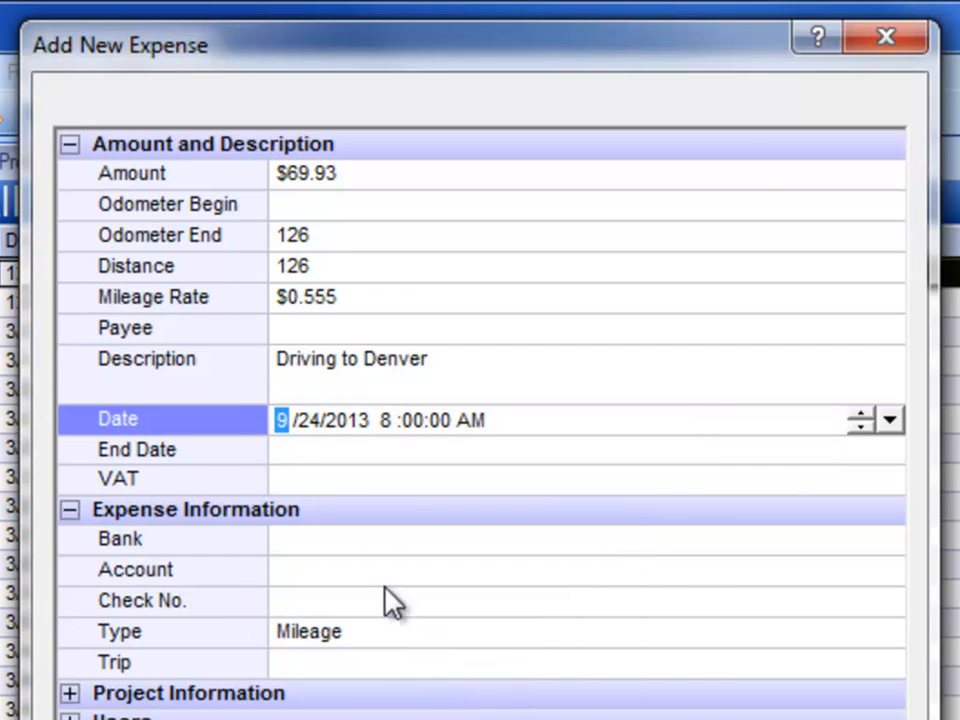
left_click(322, 452)
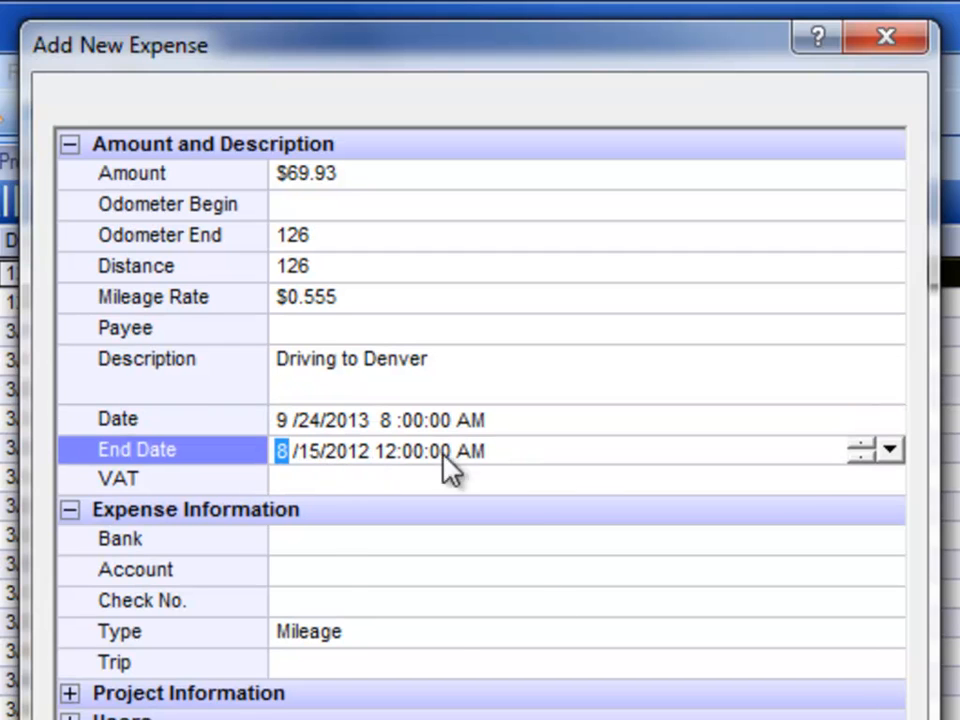
Set the expense's bank to Visa and its account to Travel
left_click(349, 538)
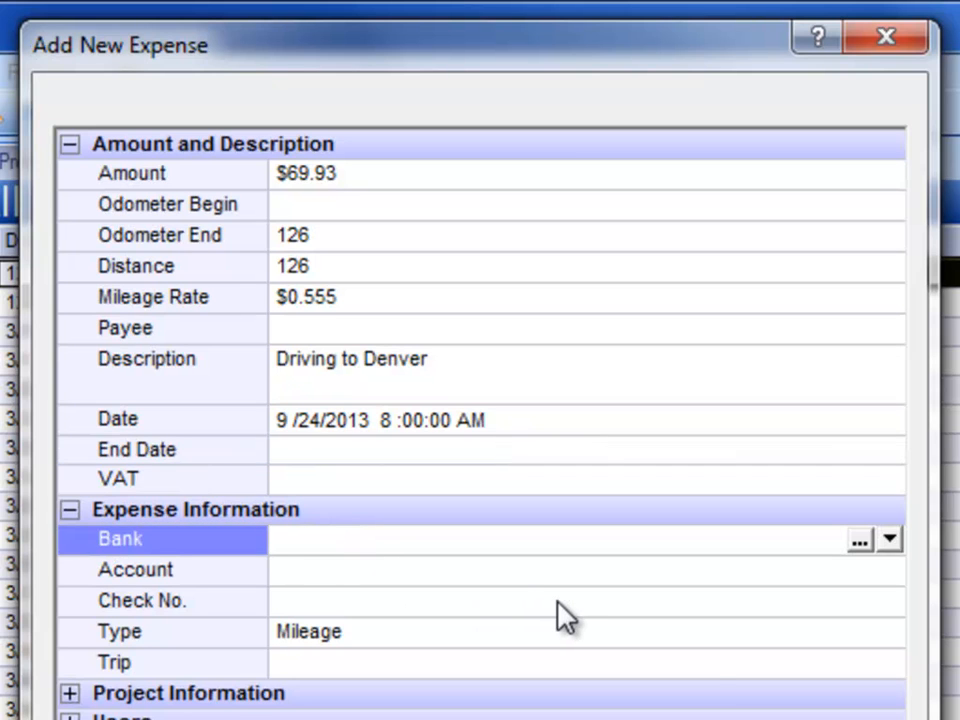
left_click(889, 539)
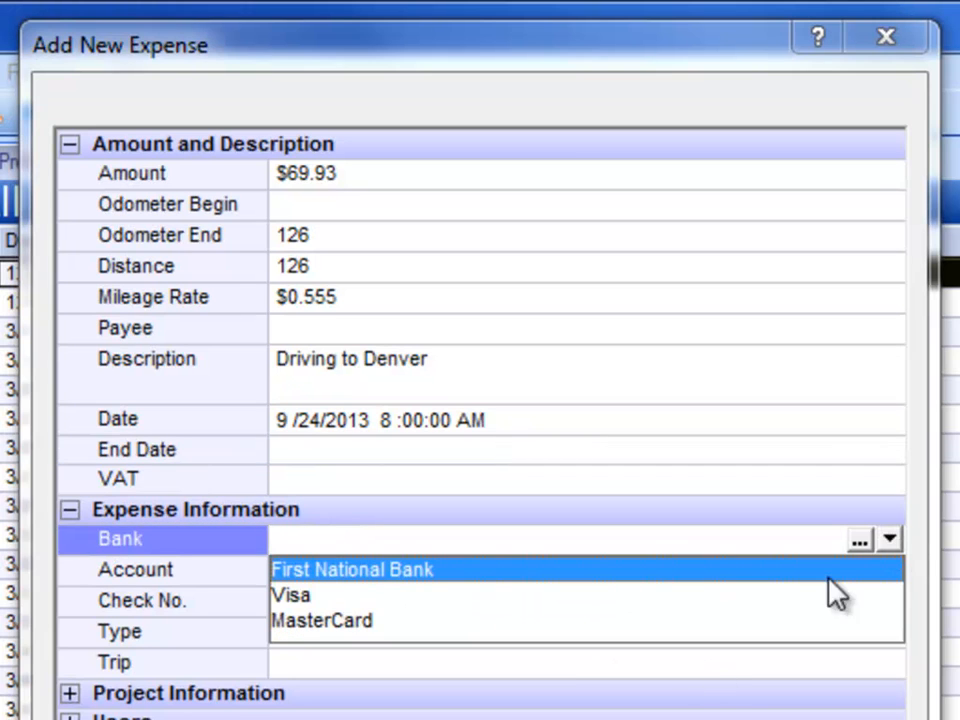
left_click(349, 602)
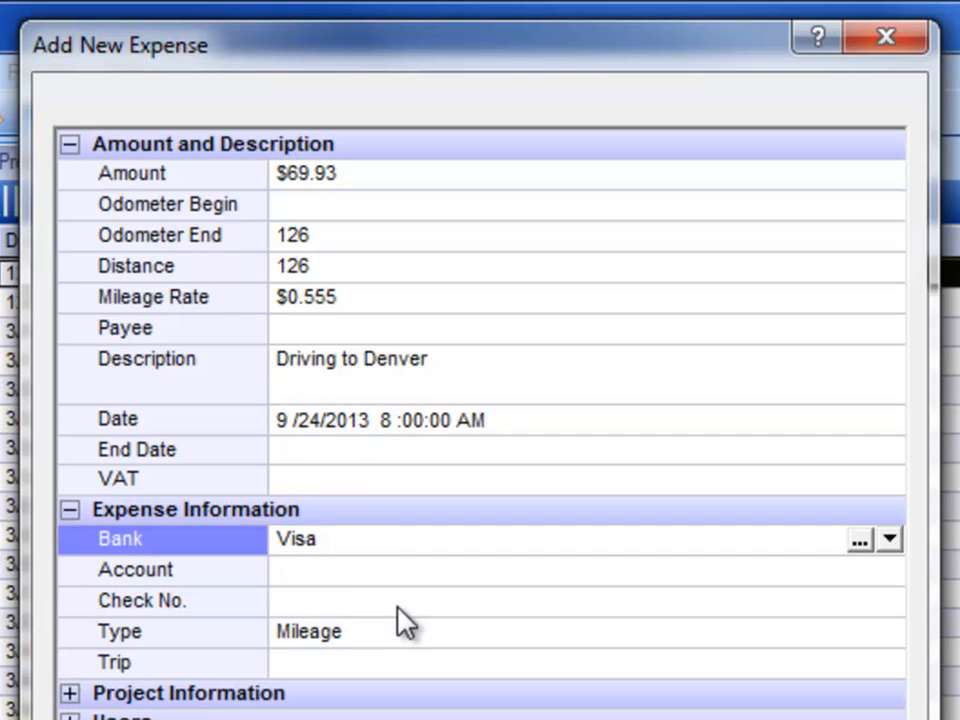
left_click(435, 572)
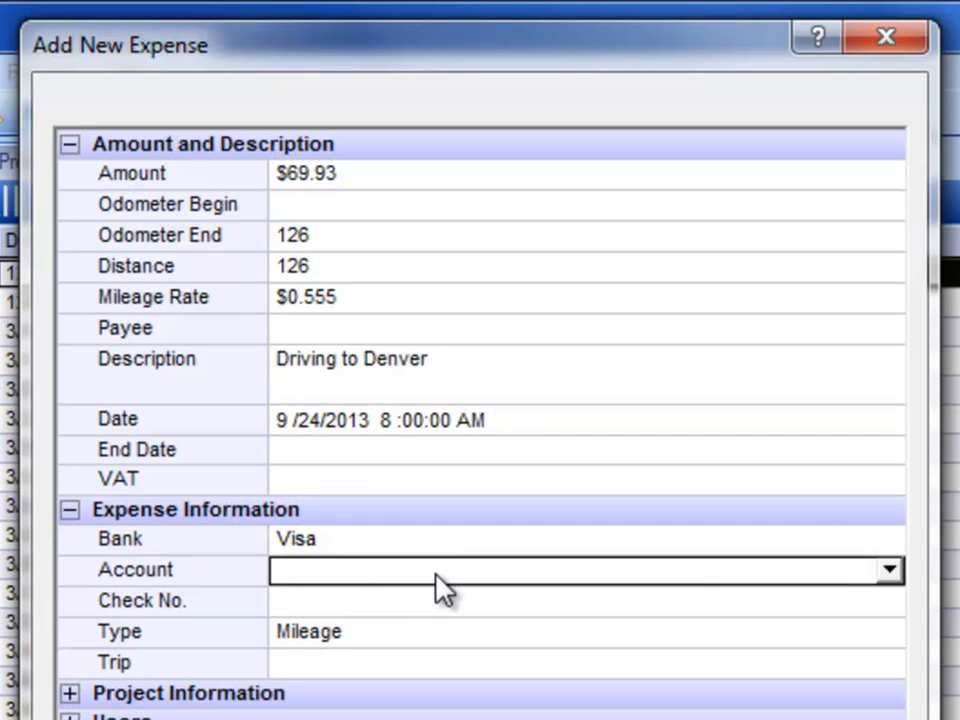
left_click(889, 572)
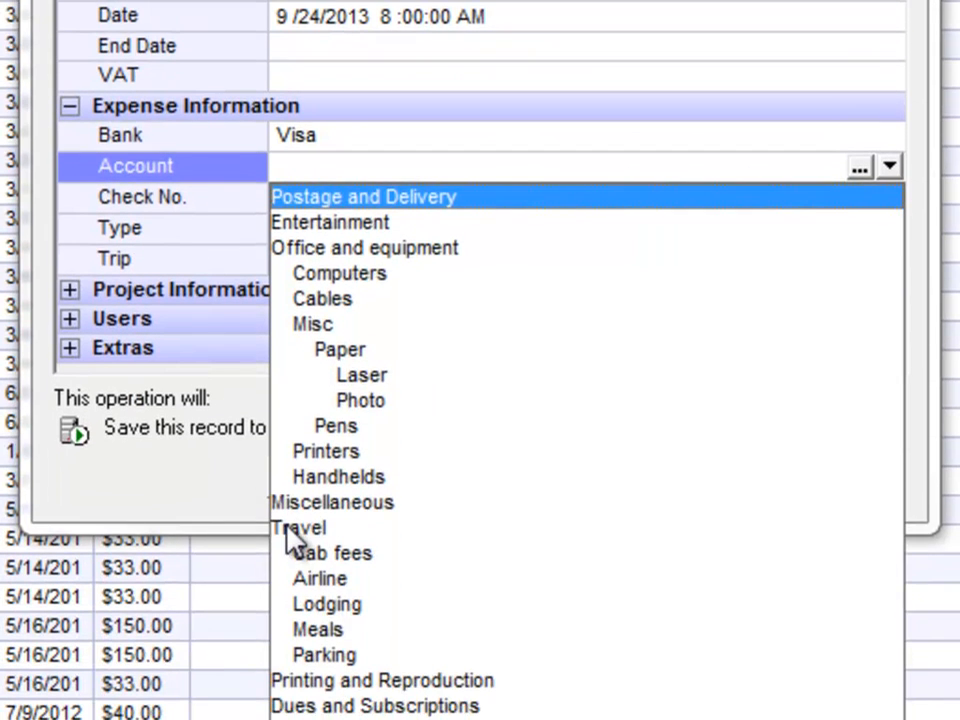
left_click(293, 556)
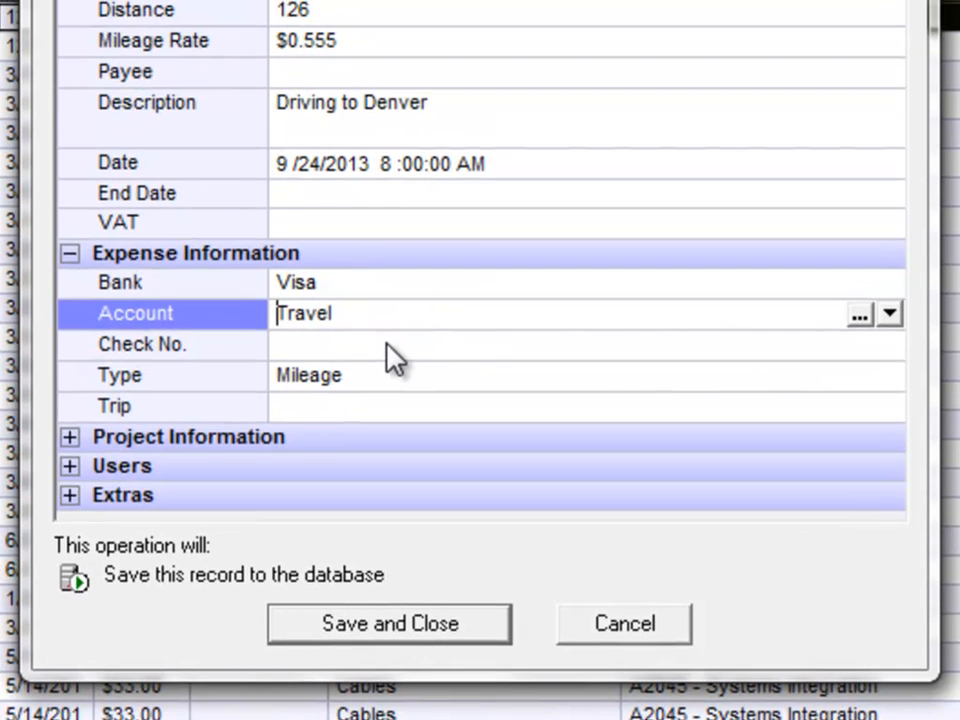
Look over the check number, type and trip choices in the expense information, leaving the trip blank
left_click(390, 345)
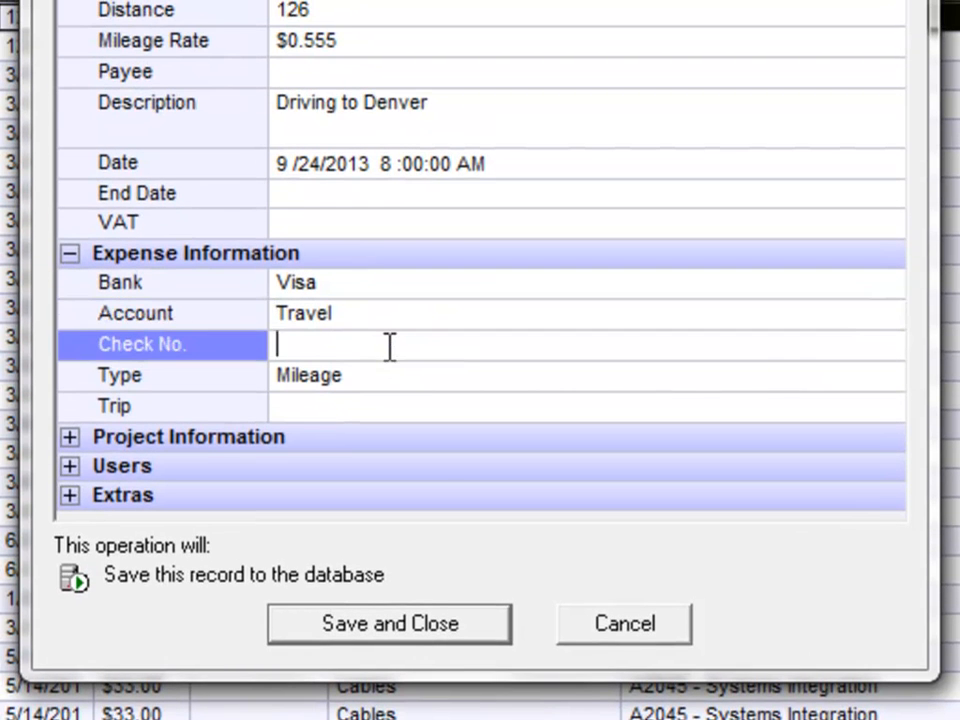
left_click(385, 377)
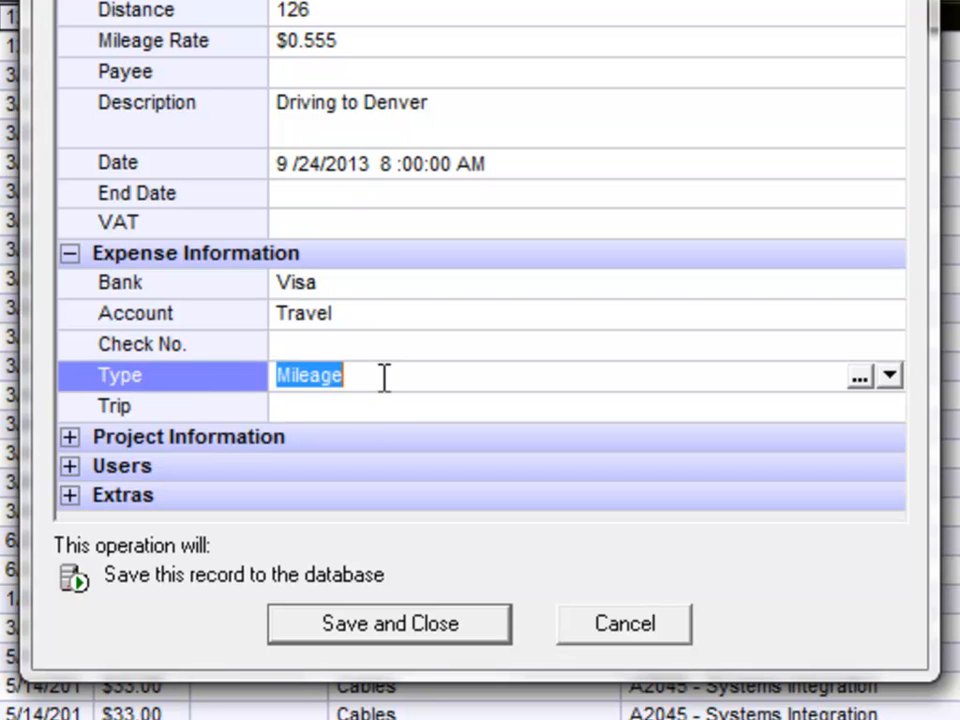
left_click(889, 410)
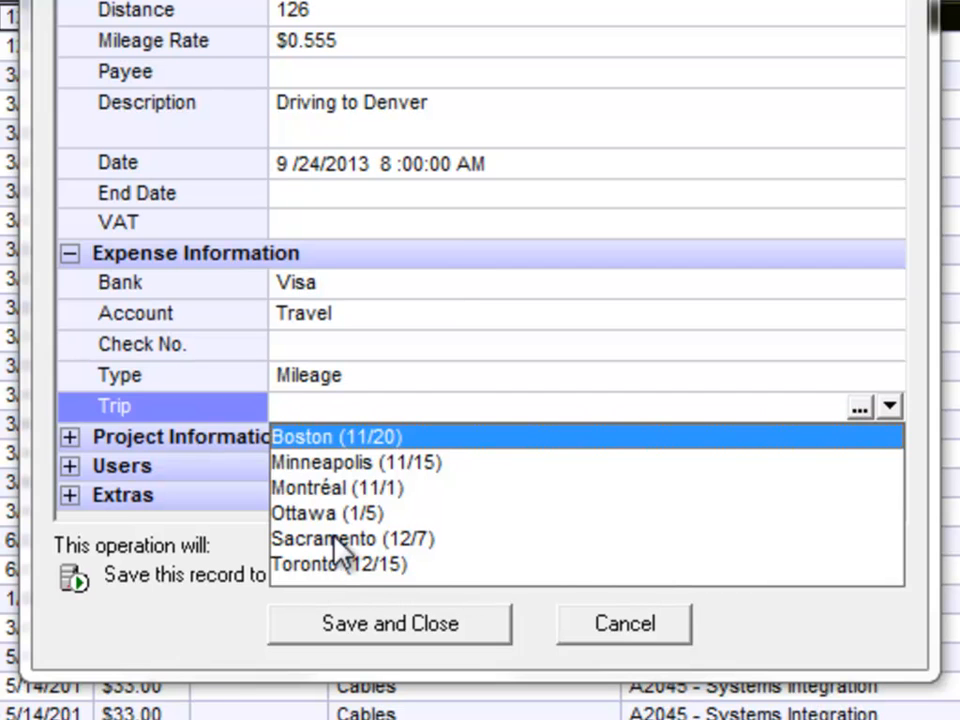
left_click(407, 407)
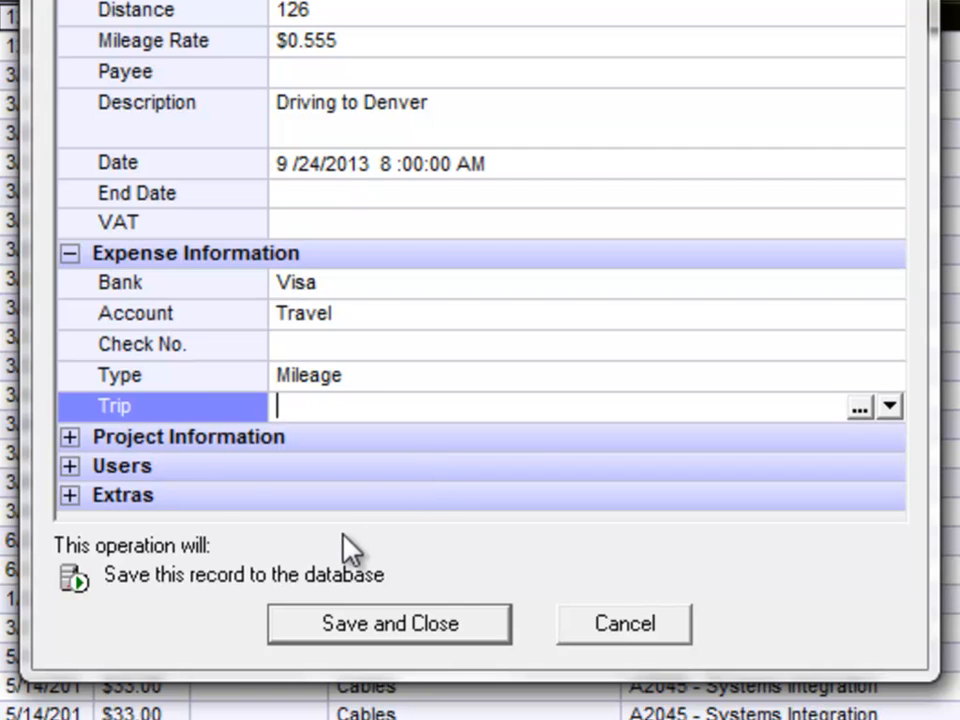
Check the client and project in Project Information and set the subsystem to Data field identification:Beta testing:Input
left_click(70, 437)
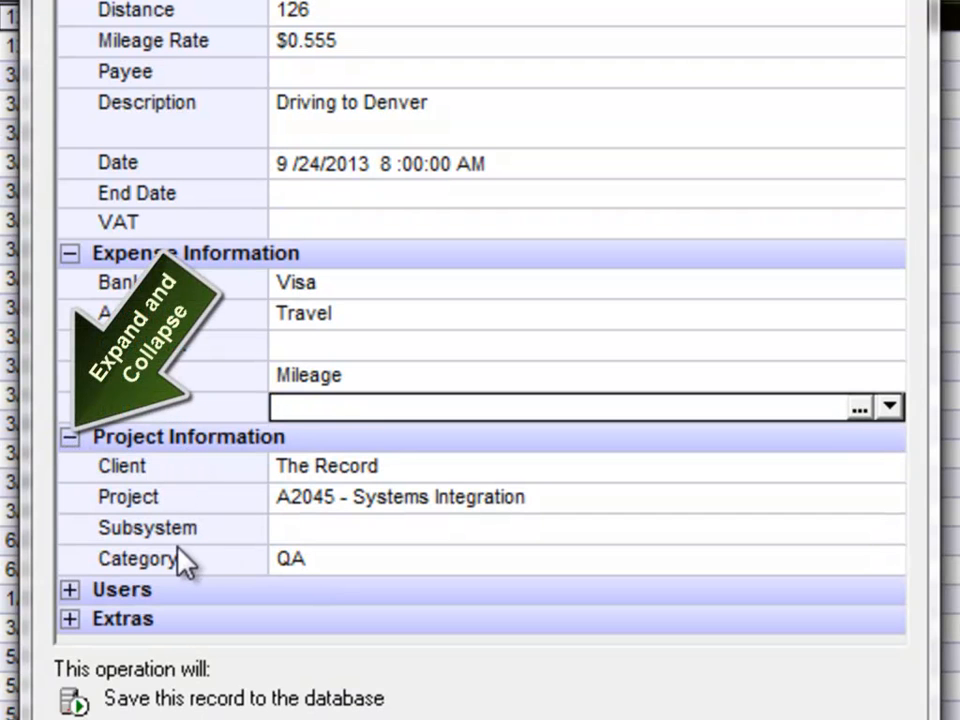
left_click(639, 508)
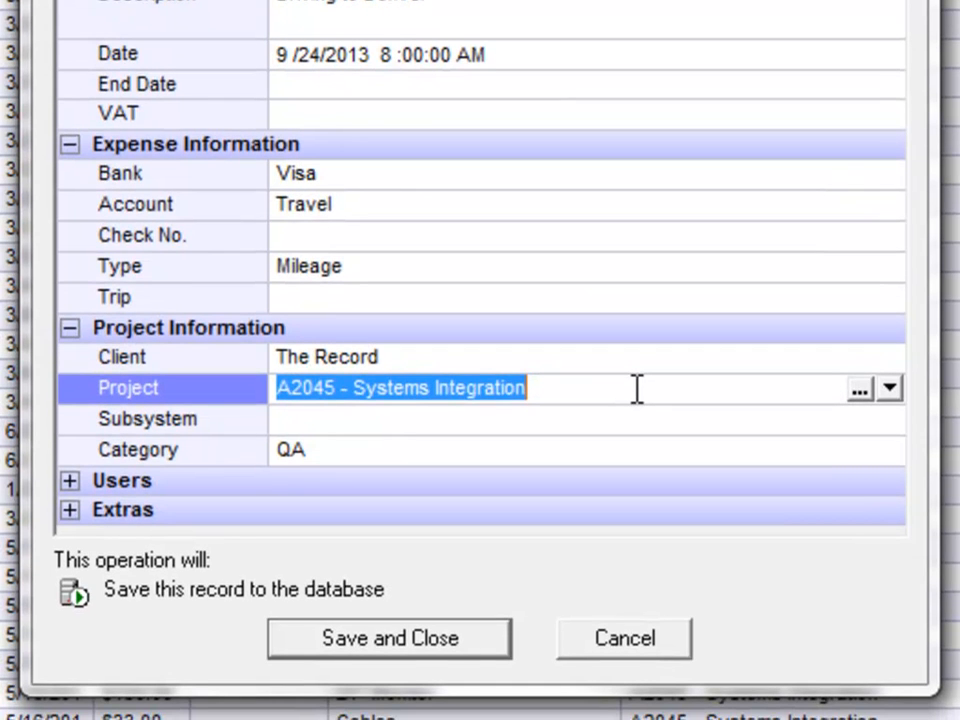
left_click(596, 358)
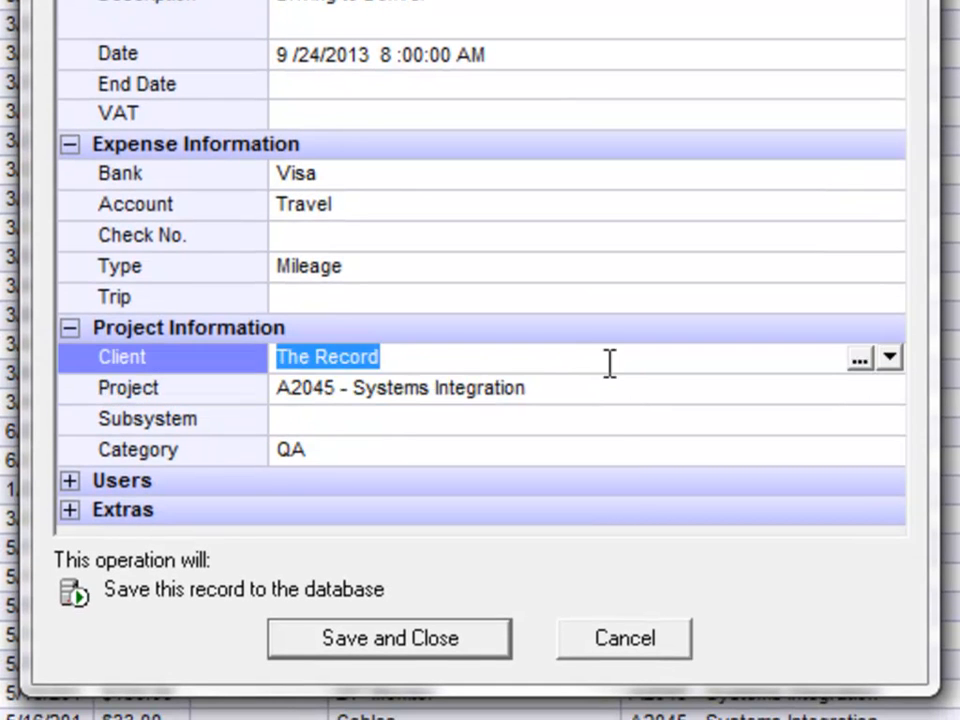
left_click(621, 430)
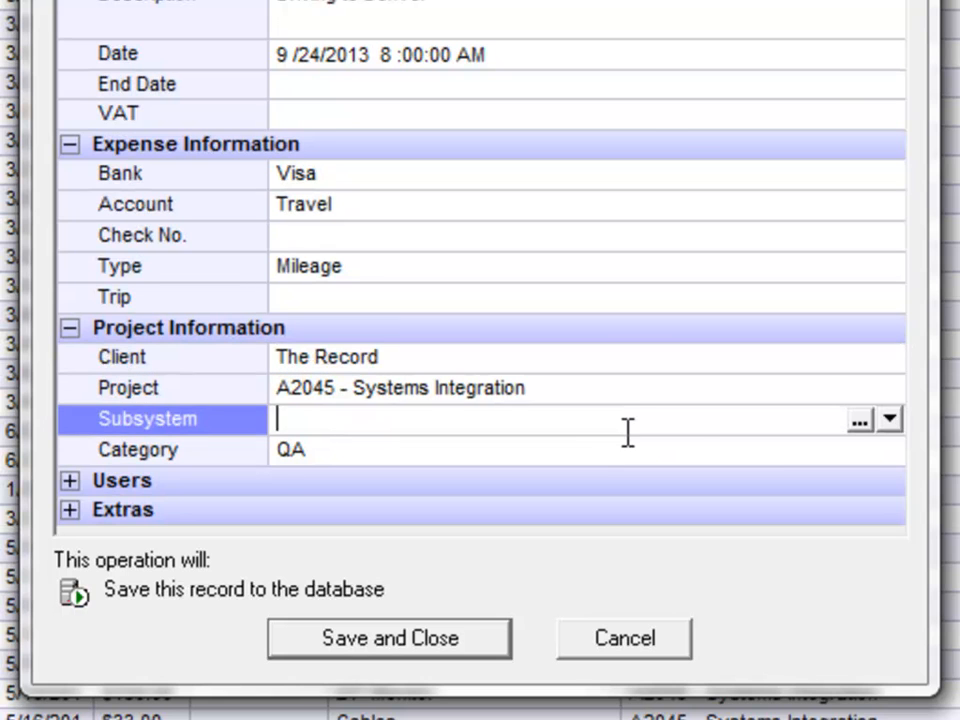
left_click(889, 420)
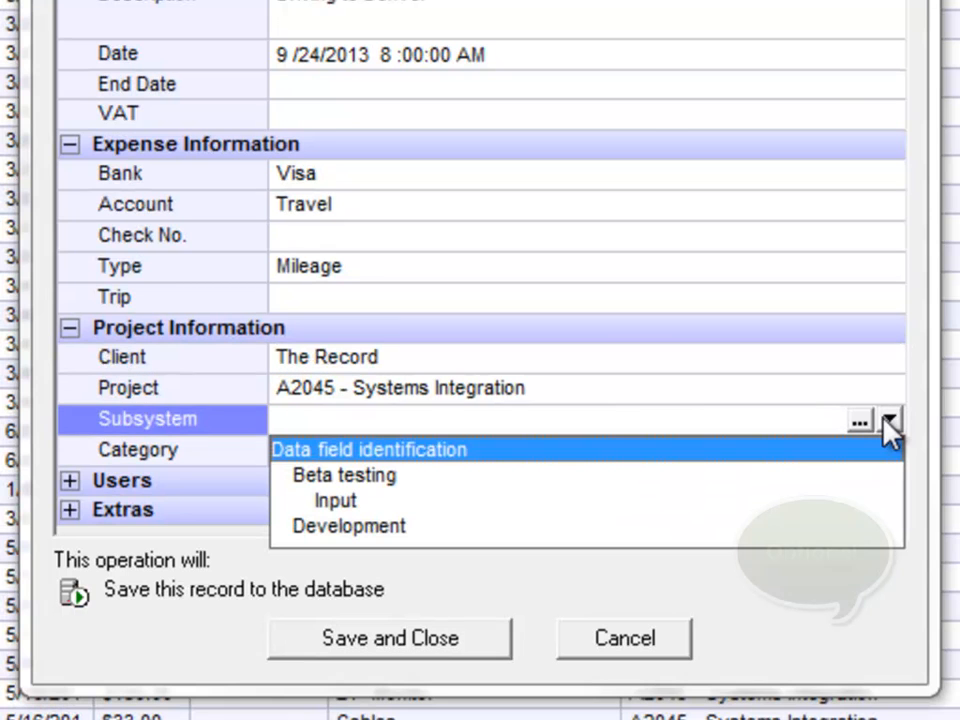
left_click(390, 506)
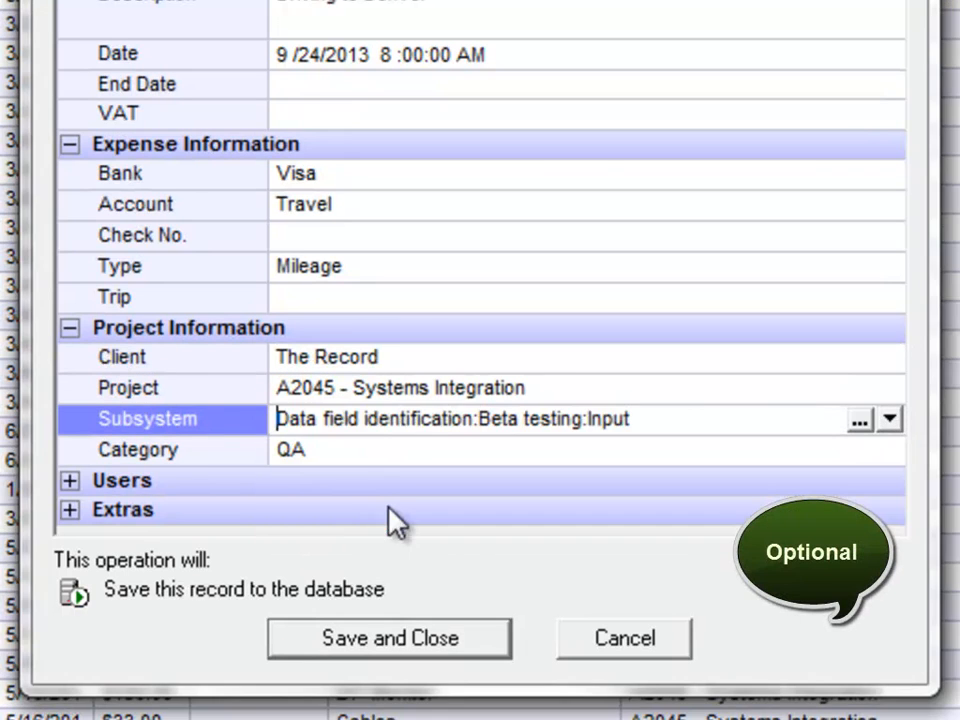
Set the expense's category to Travel
left_click(408, 455)
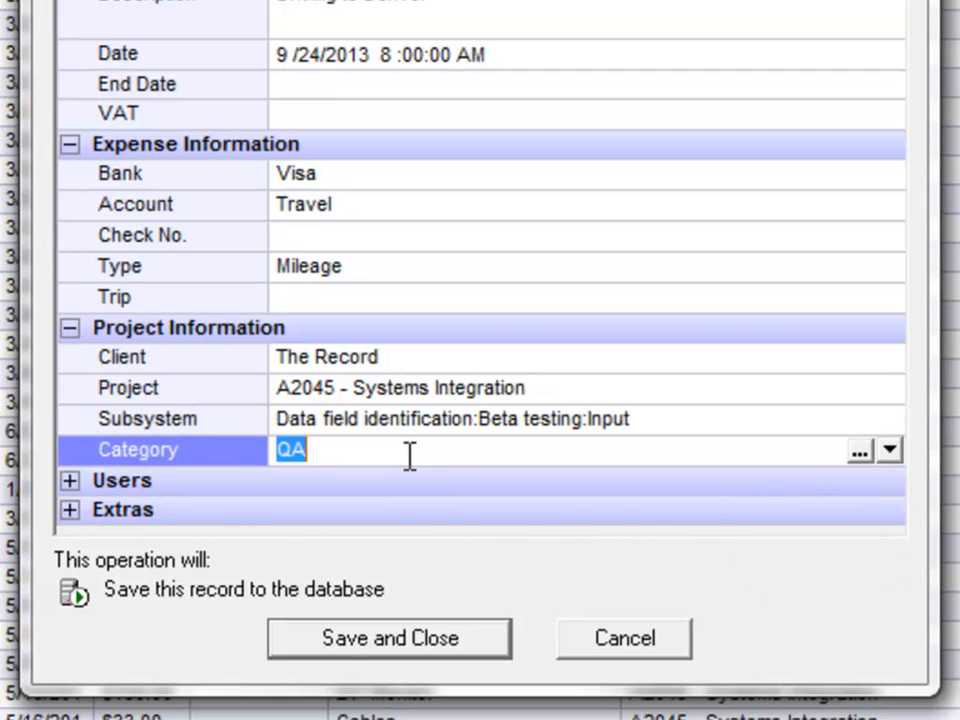
left_click(888, 451)
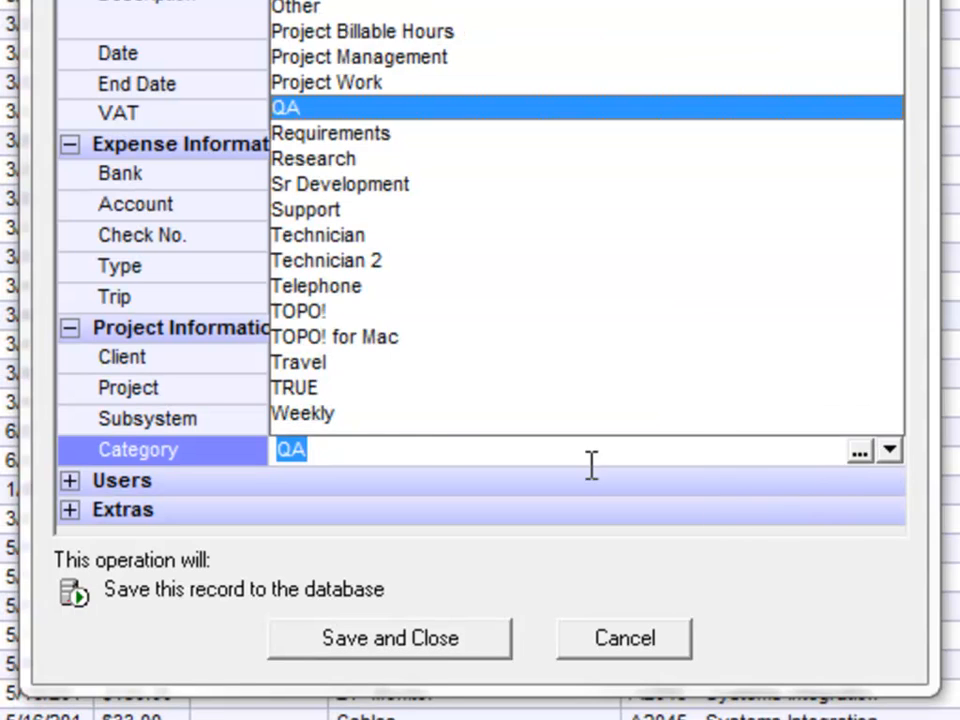
left_click(327, 367)
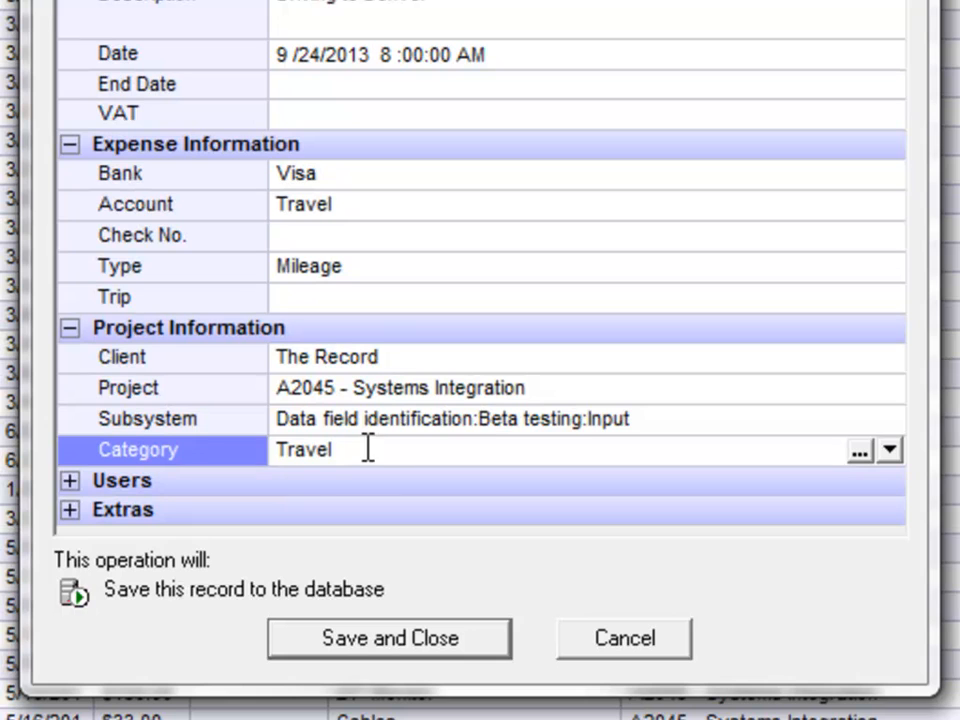
Check the expense's owner in the Users section and collapse the section again
left_click(65, 481)
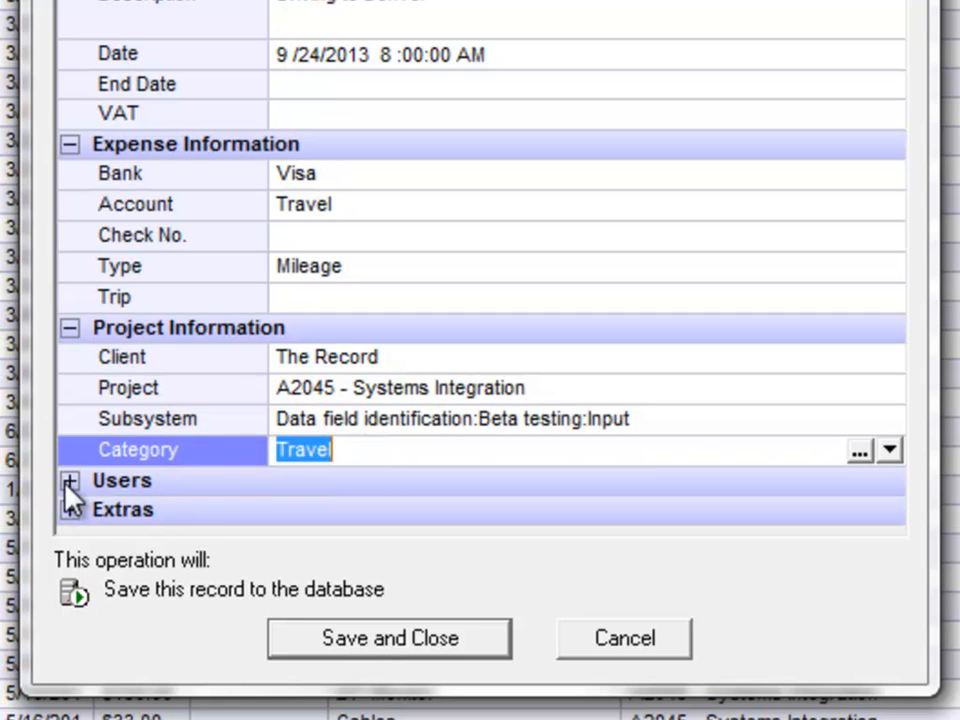
left_click(68, 482)
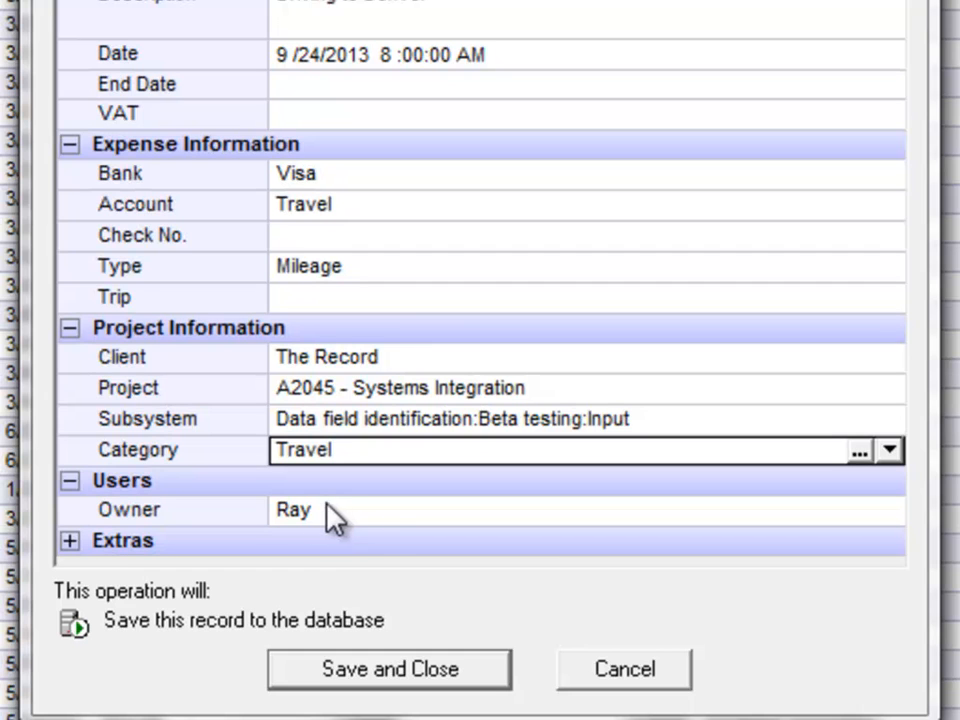
left_click(70, 482)
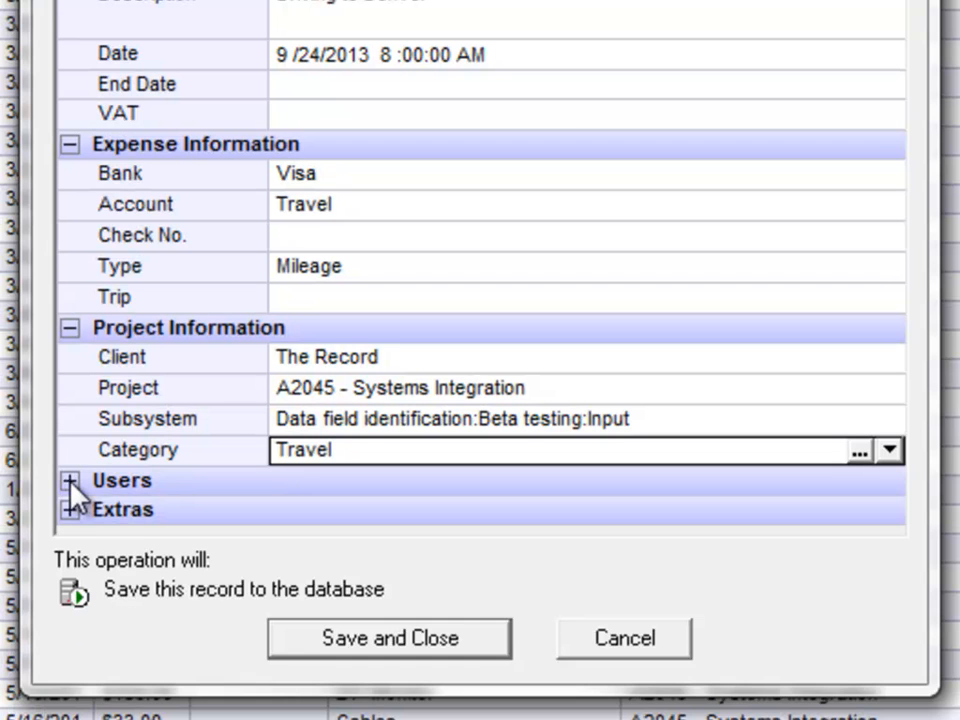
Examine the billable, billed, reimbursable, reimbursed and company-paid options in the expense's Extras section
left_click(70, 509)
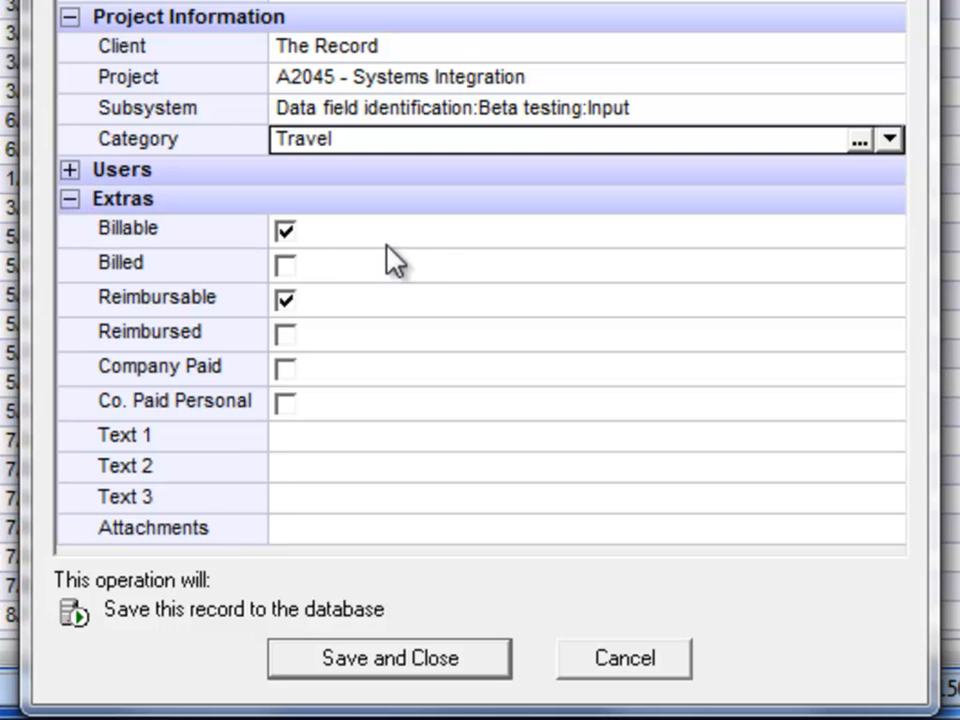
left_click(420, 240)
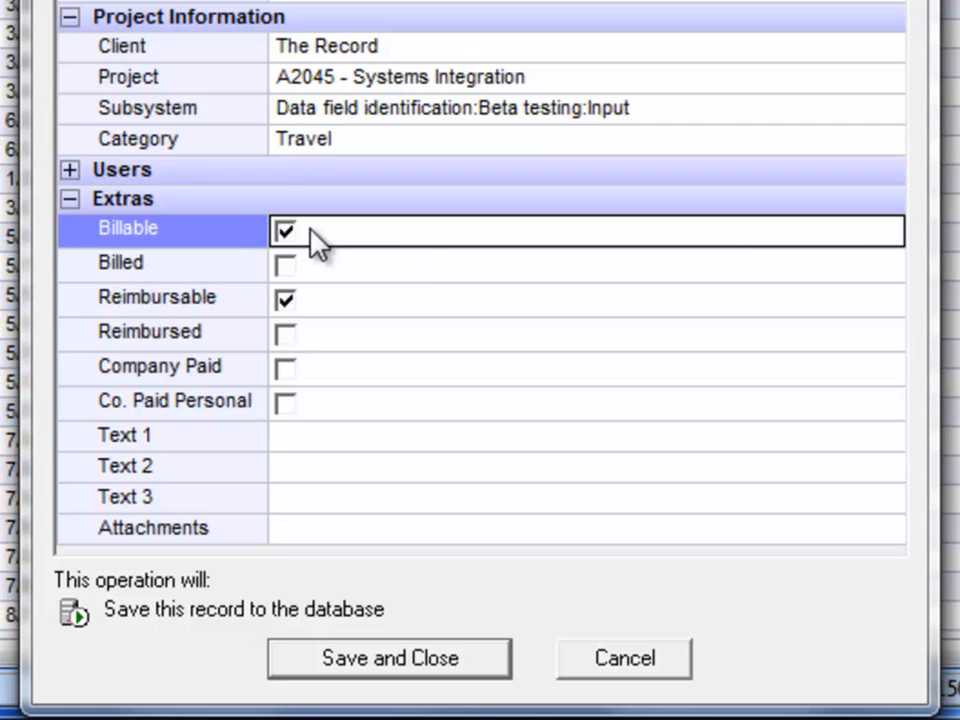
left_click(349, 272)
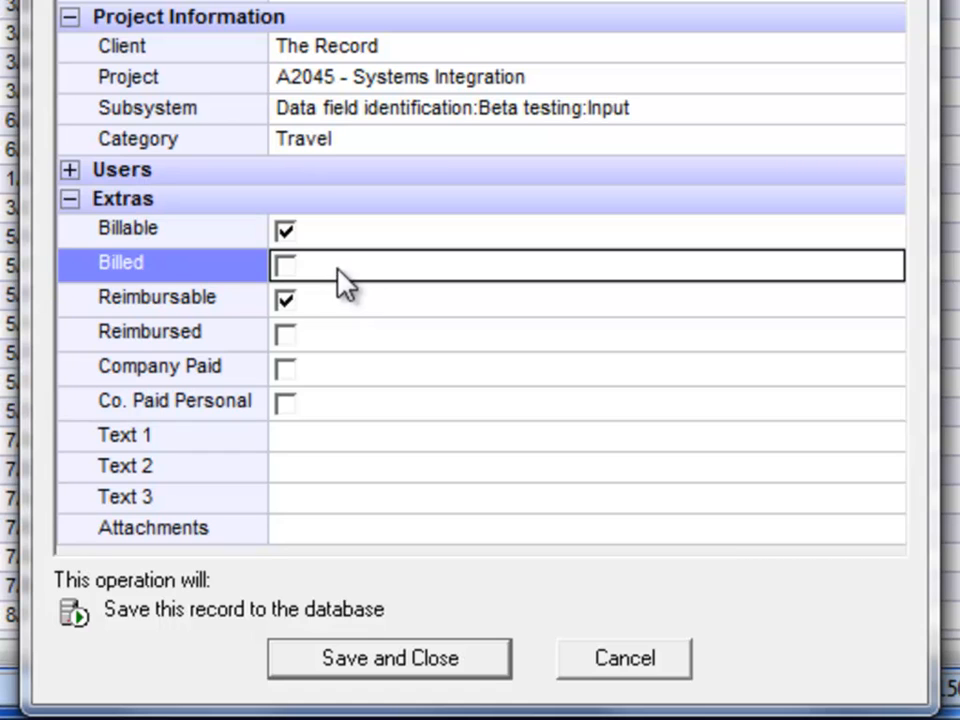
left_click(338, 302)
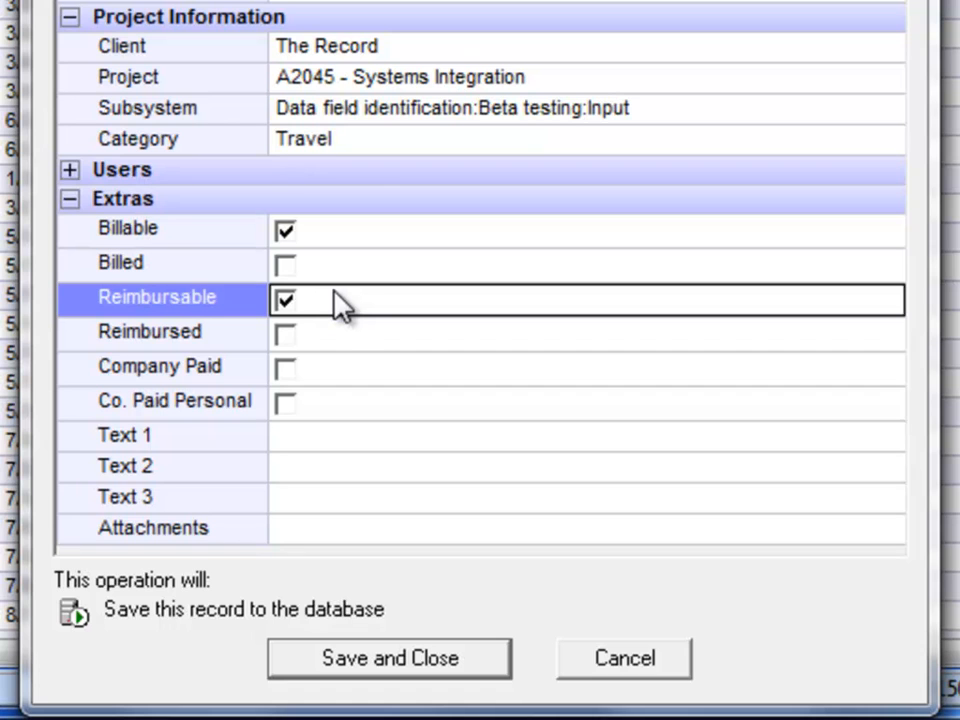
left_click(354, 358)
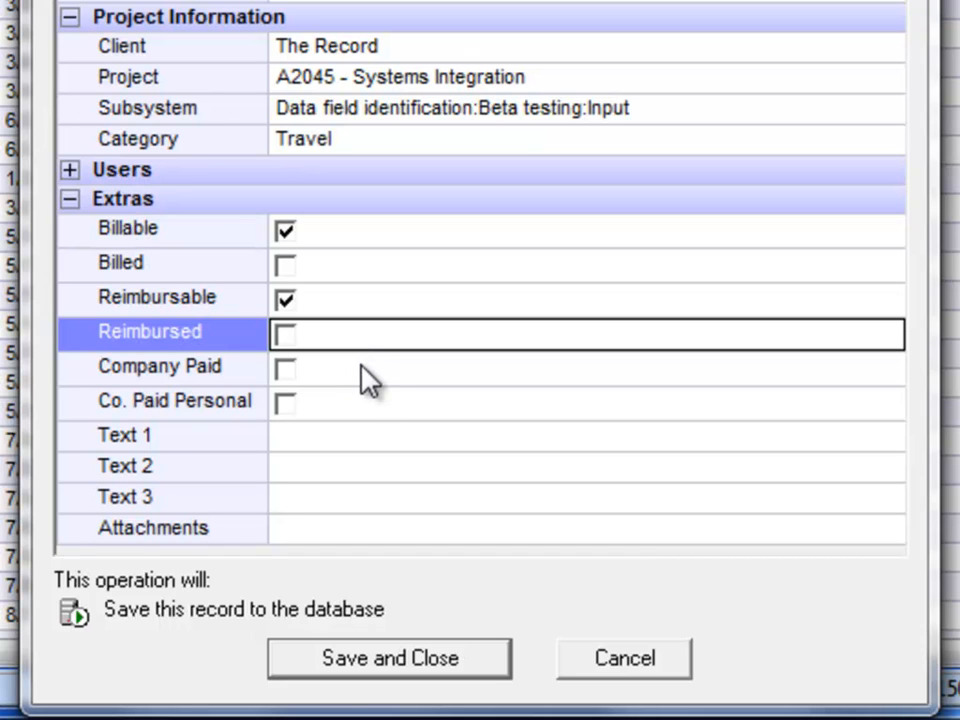
left_click(373, 378)
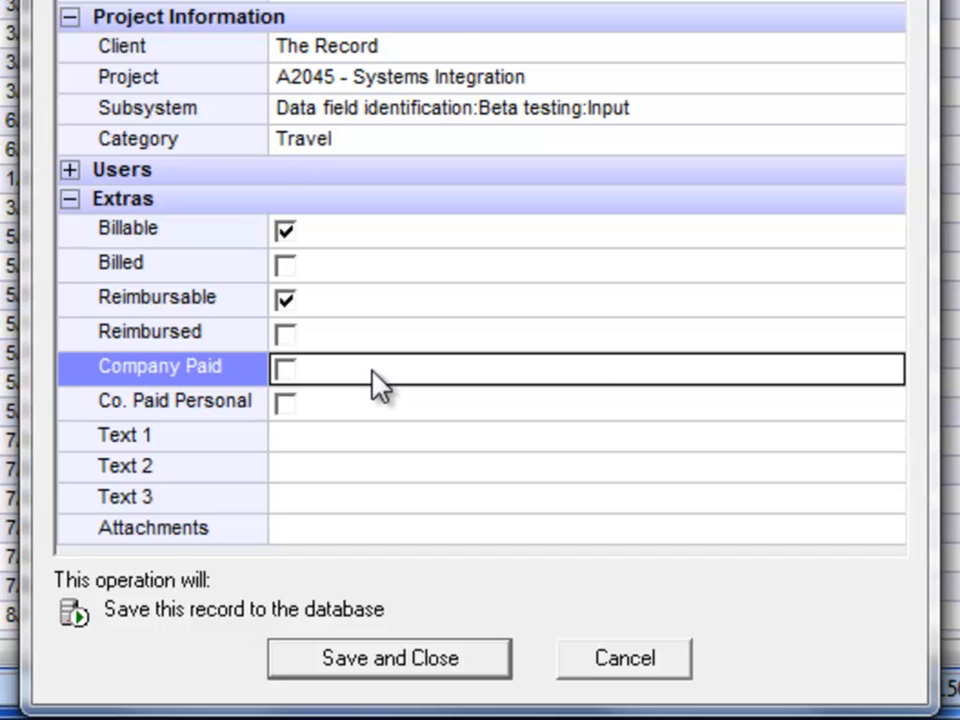
left_click(377, 410)
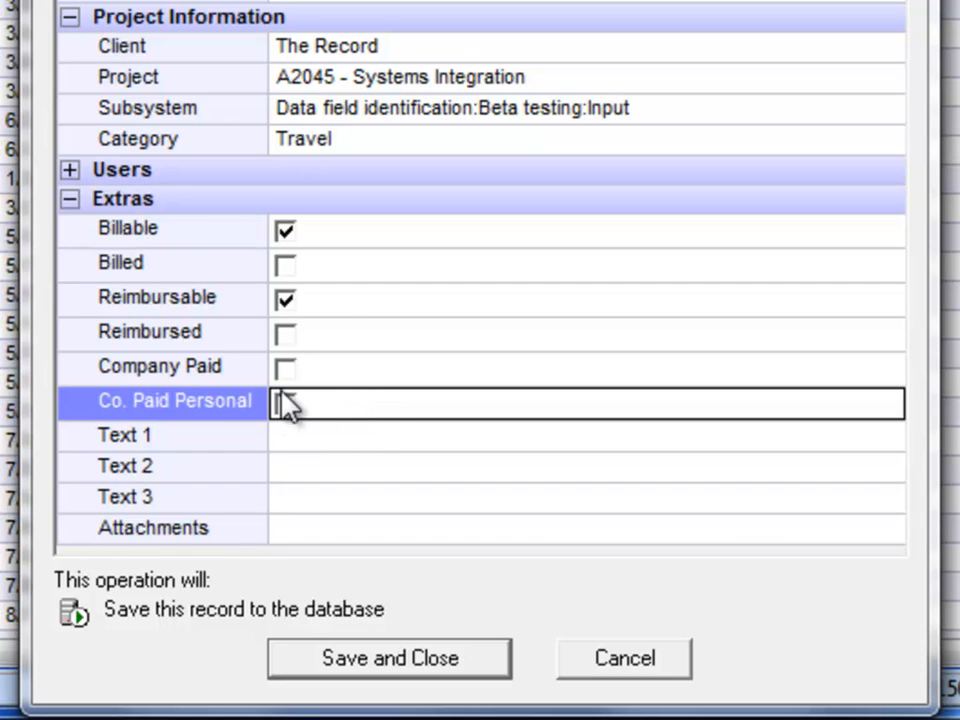
left_click(357, 308)
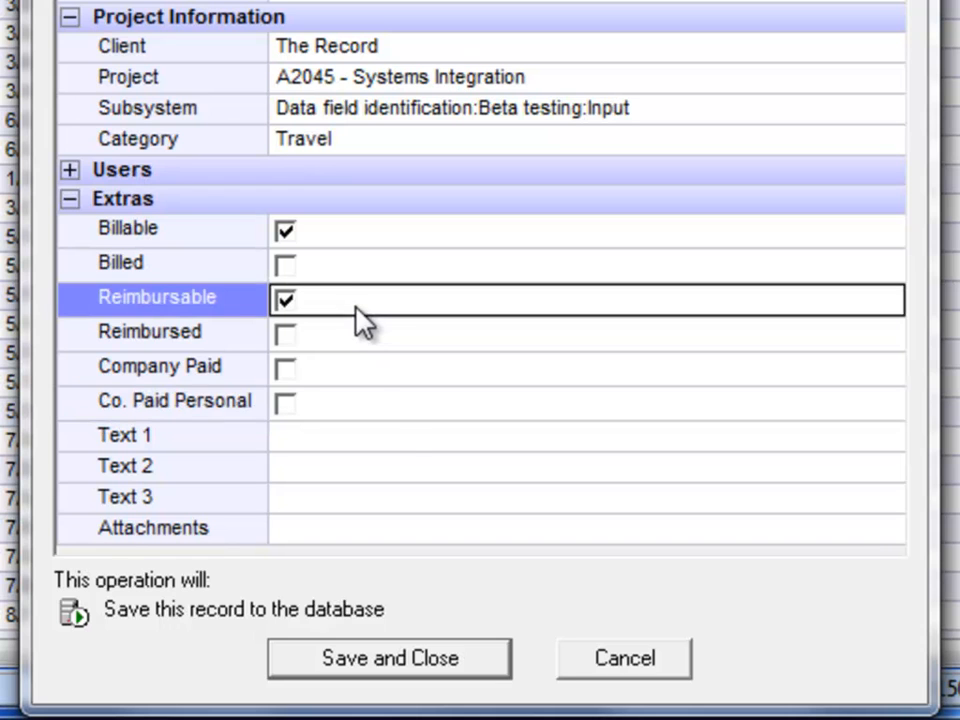
Look over the extra text and attachments fields, leave them blank, and save the mileage expense to the database
left_click(365, 441)
left_click(352, 466)
left_click(348, 497)
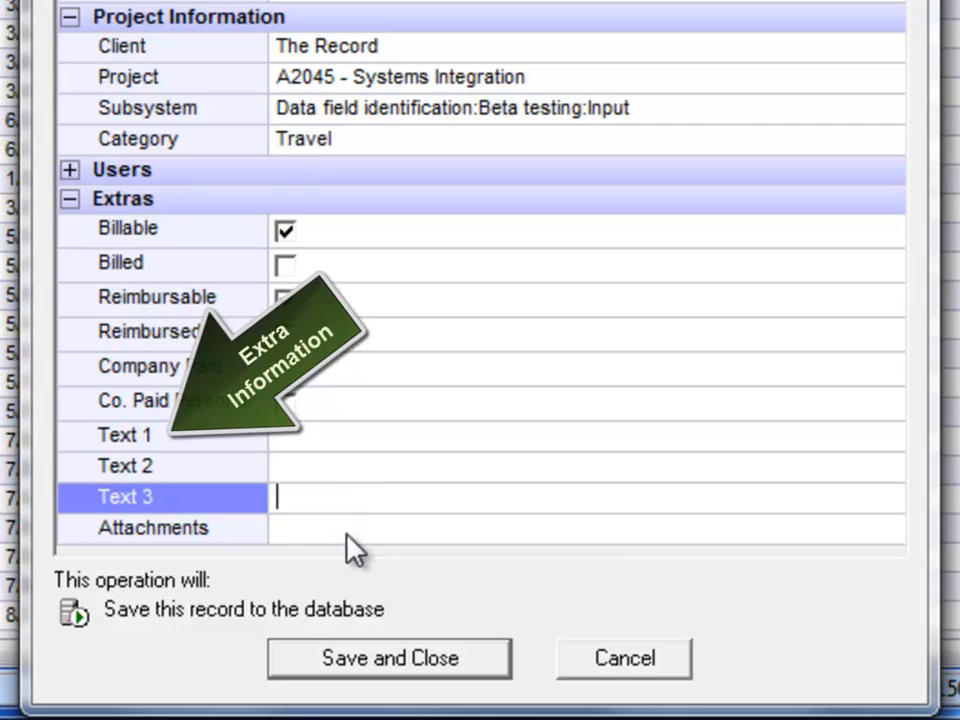
left_click(348, 529)
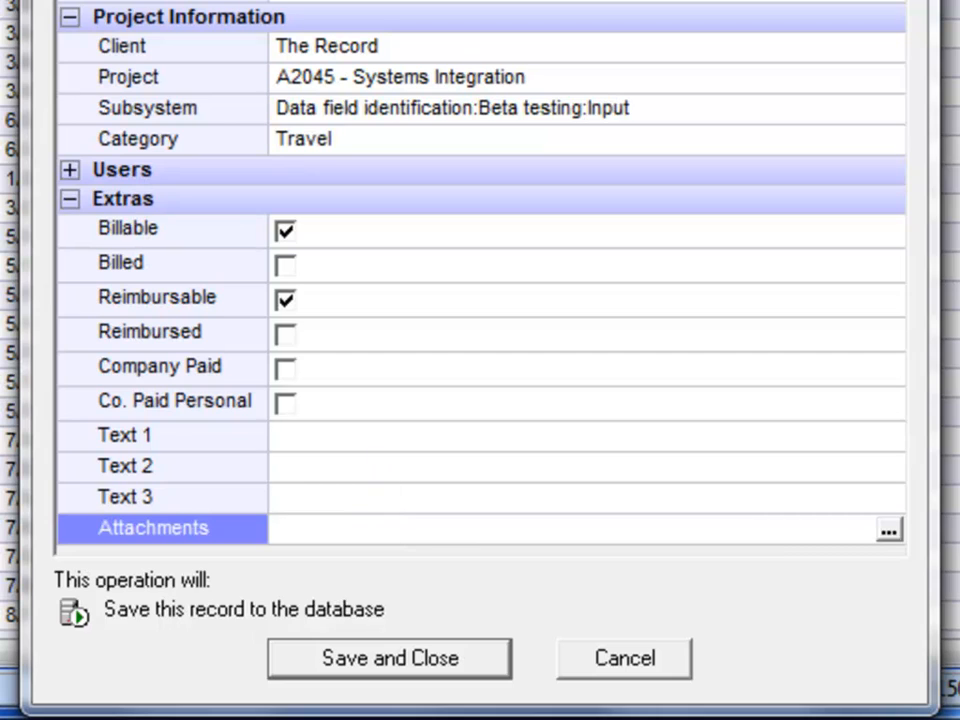
left_click(455, 658)
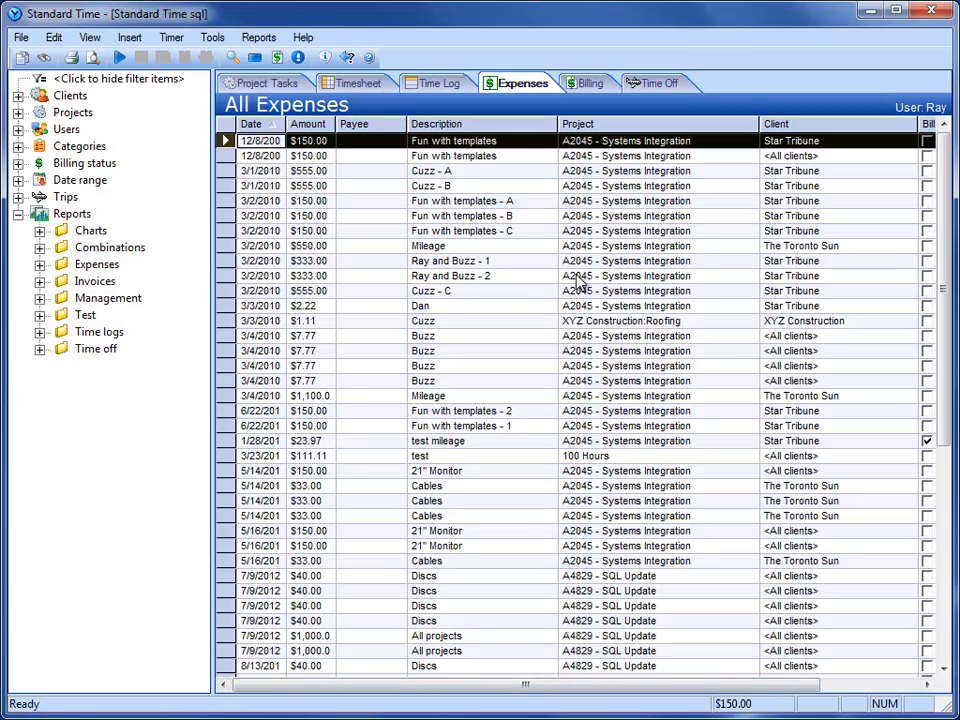
List the available expense reports and look at the timesheet's view options, including Expense Sheet, without changing the view
left_click(39, 265)
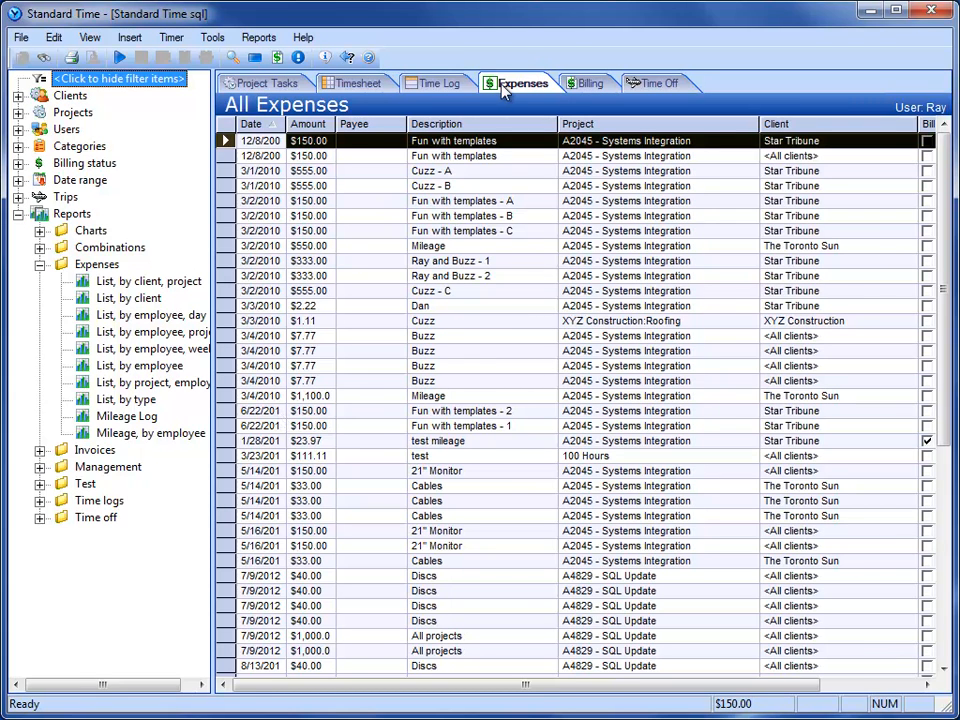
left_click(360, 83)
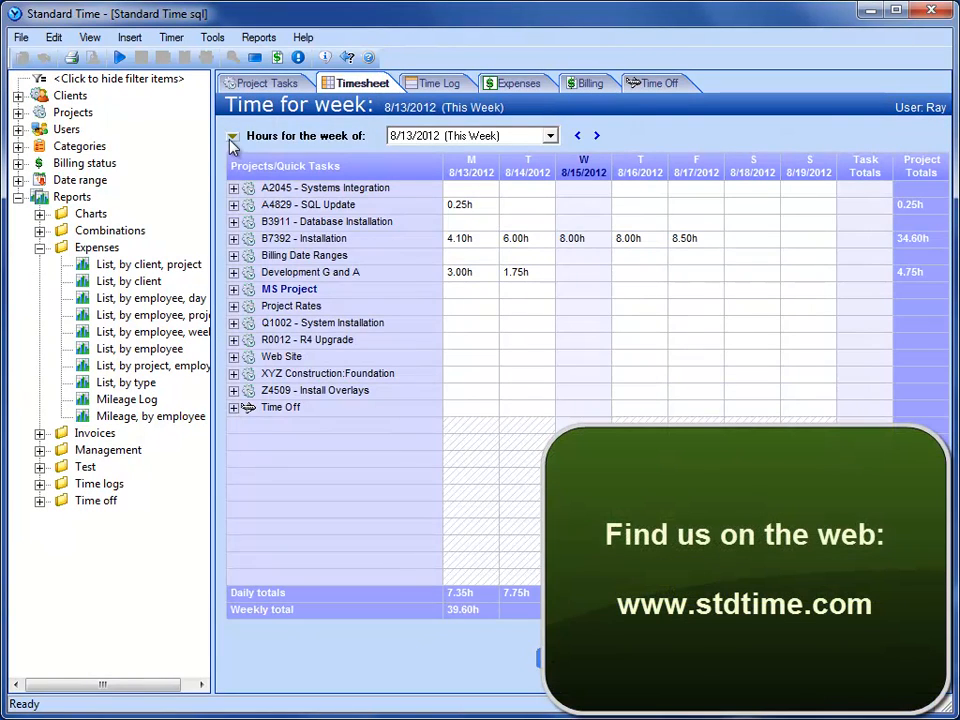
left_click(231, 139)
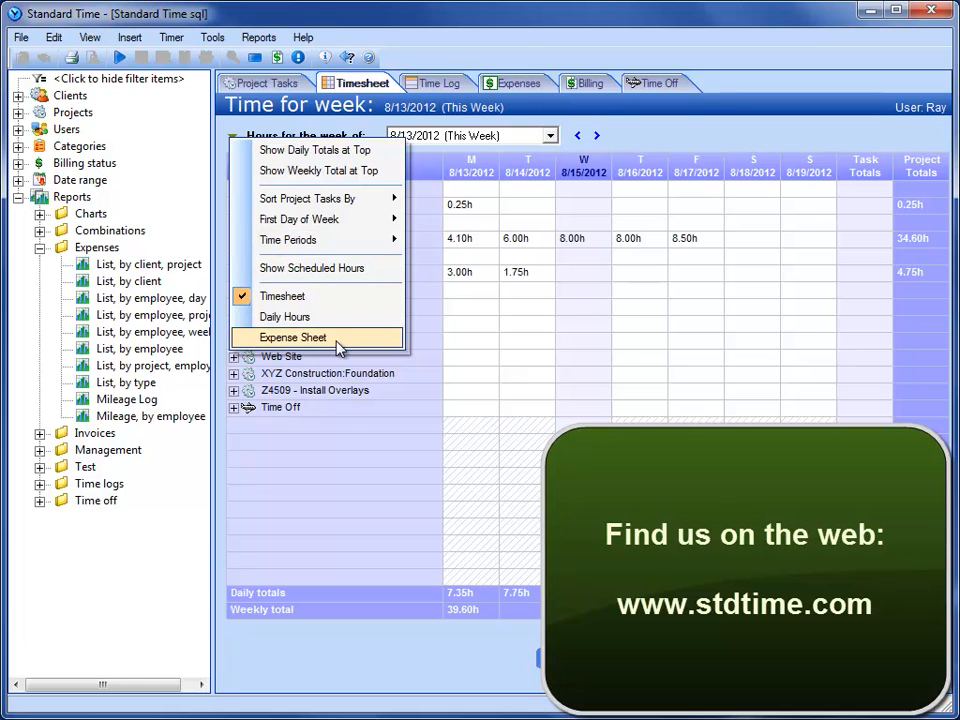
left_click(325, 125)
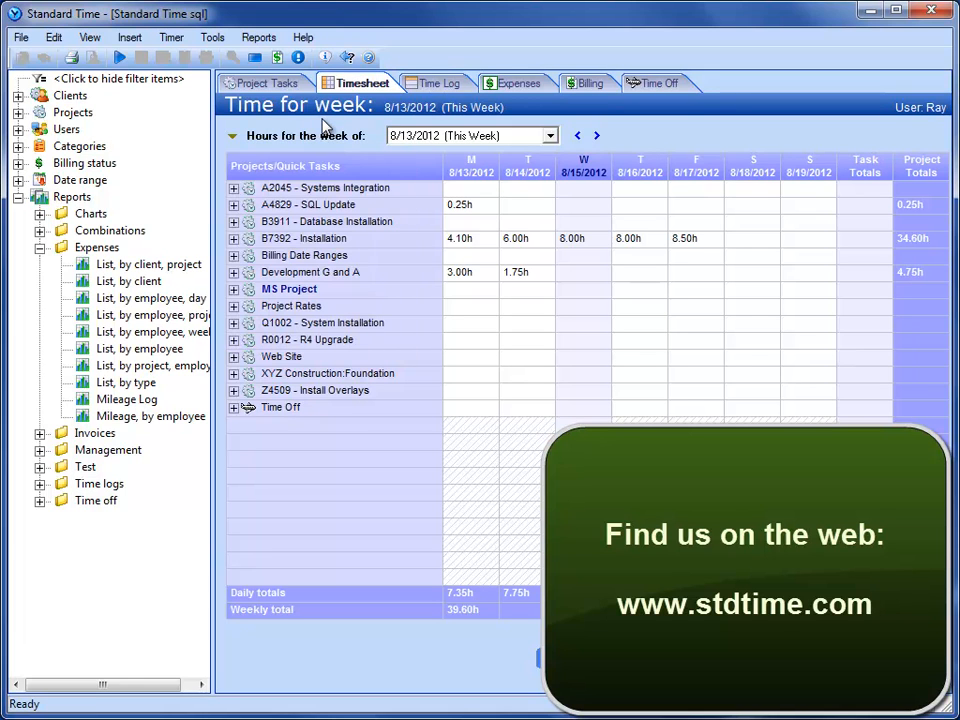